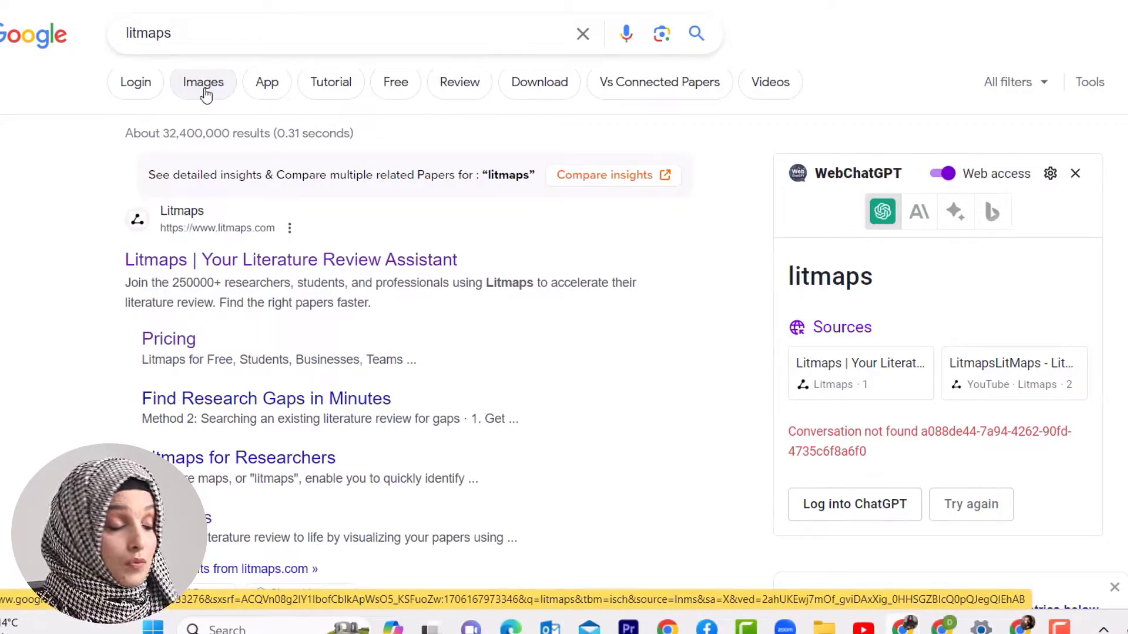
Scroll the Google results for 'litmaps' to bring the official Litmaps site into view
scroll(244, 193, "down", 1)
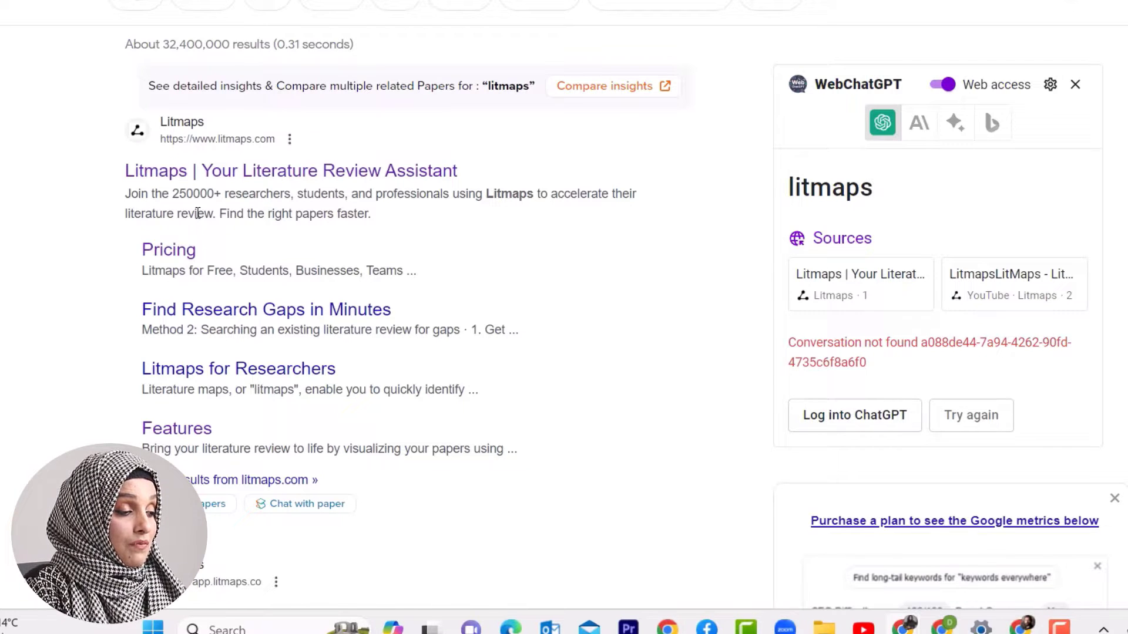
Open the Litmaps site from the results and launch the web app's welcome page
left_click(244, 172)
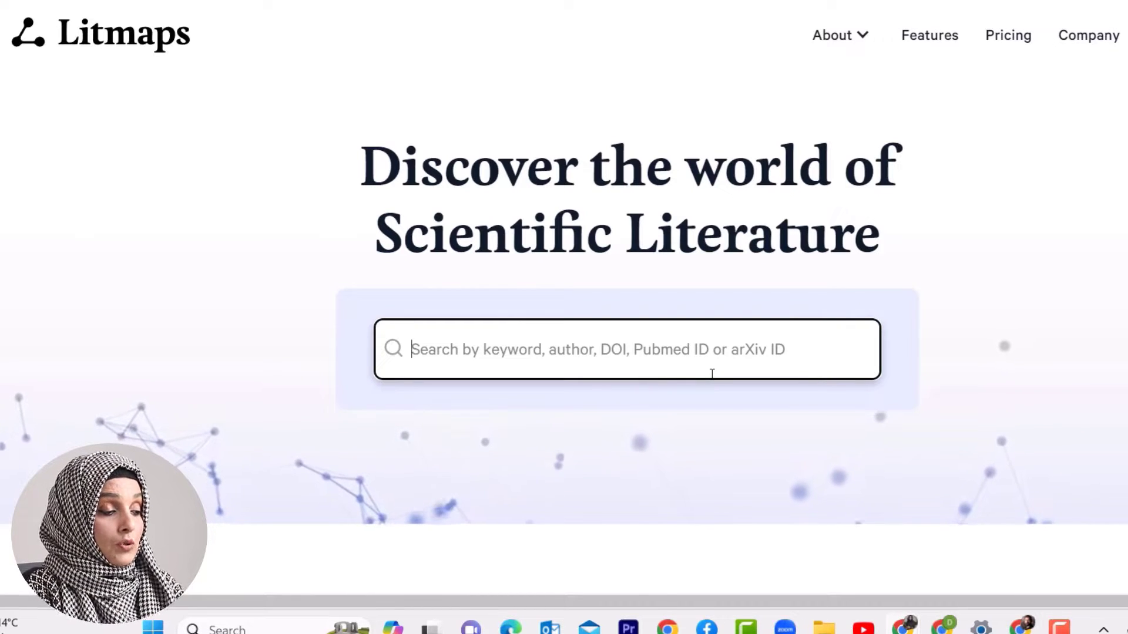
left_click(544, 349)
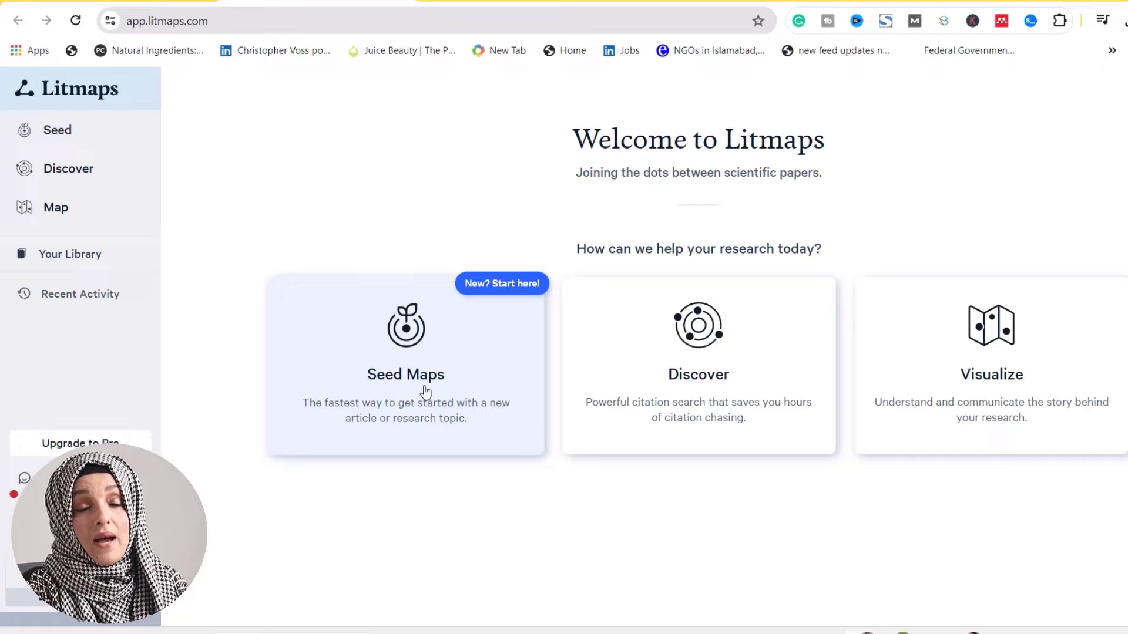
Seed a map by searching the pasted ionic liquids query and picking the phosphonium-based ionic liquids paper
left_click(426, 392)
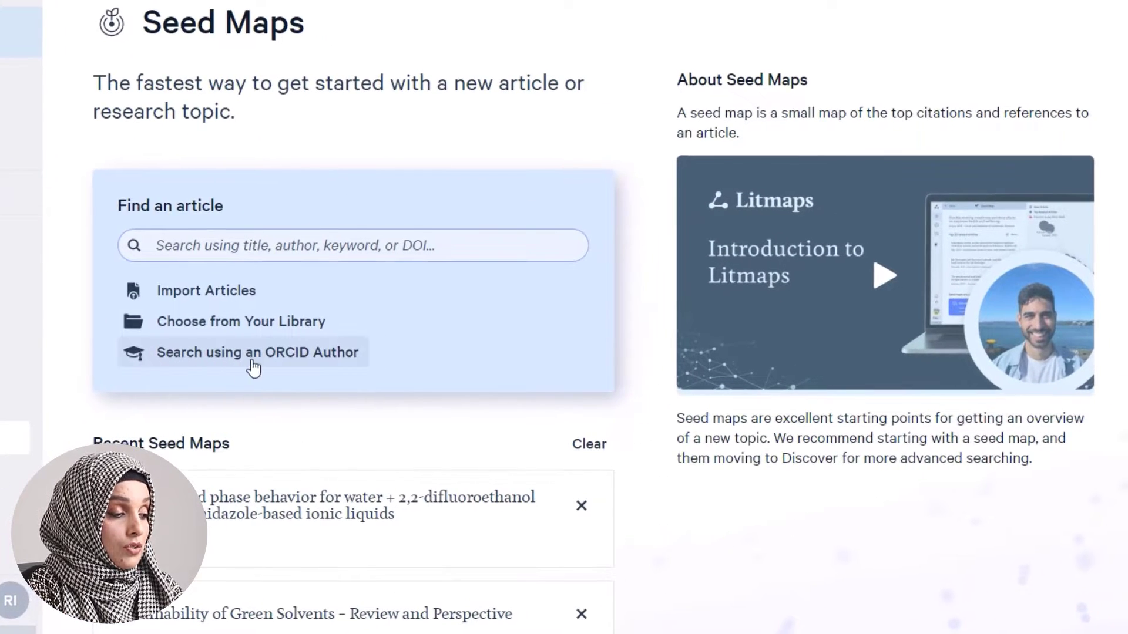
left_click(358, 250)
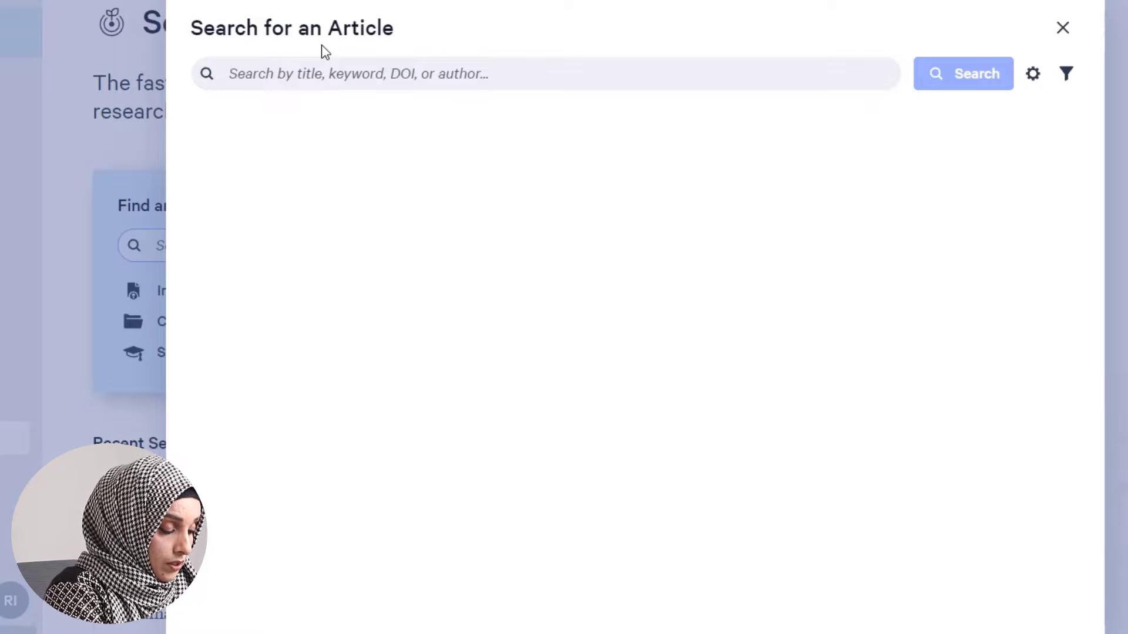
type("applications Imidazol based ionic liquids")
key("ctrl+Left")
key("ctrl+Left")
key("ctrl+Left")
key("ctrl+Left")
type("of")
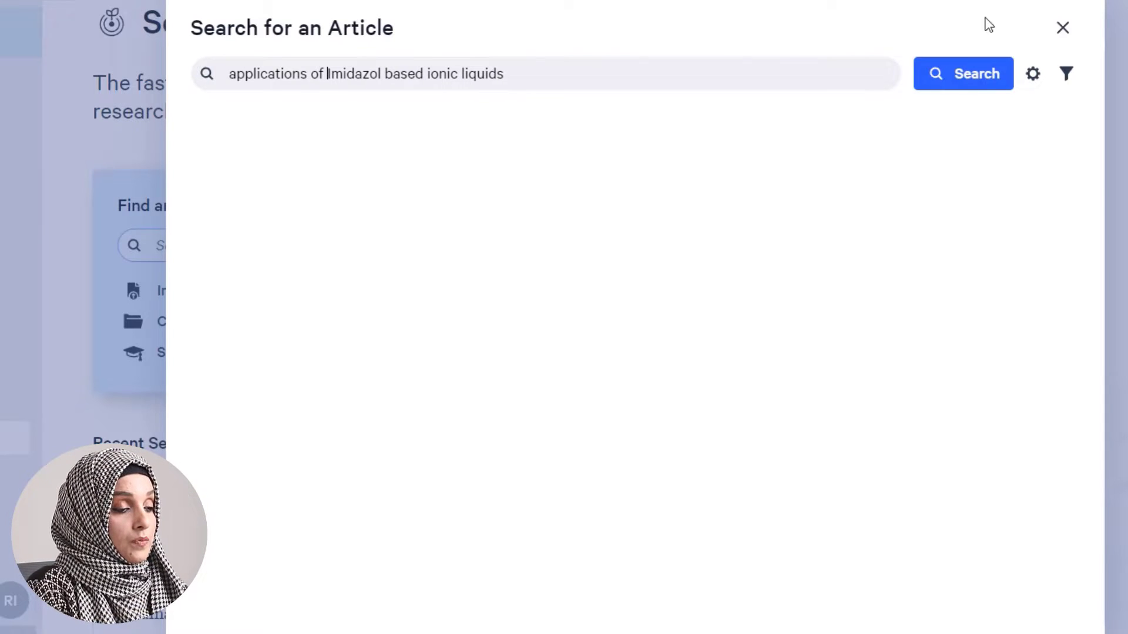
left_click(996, 69)
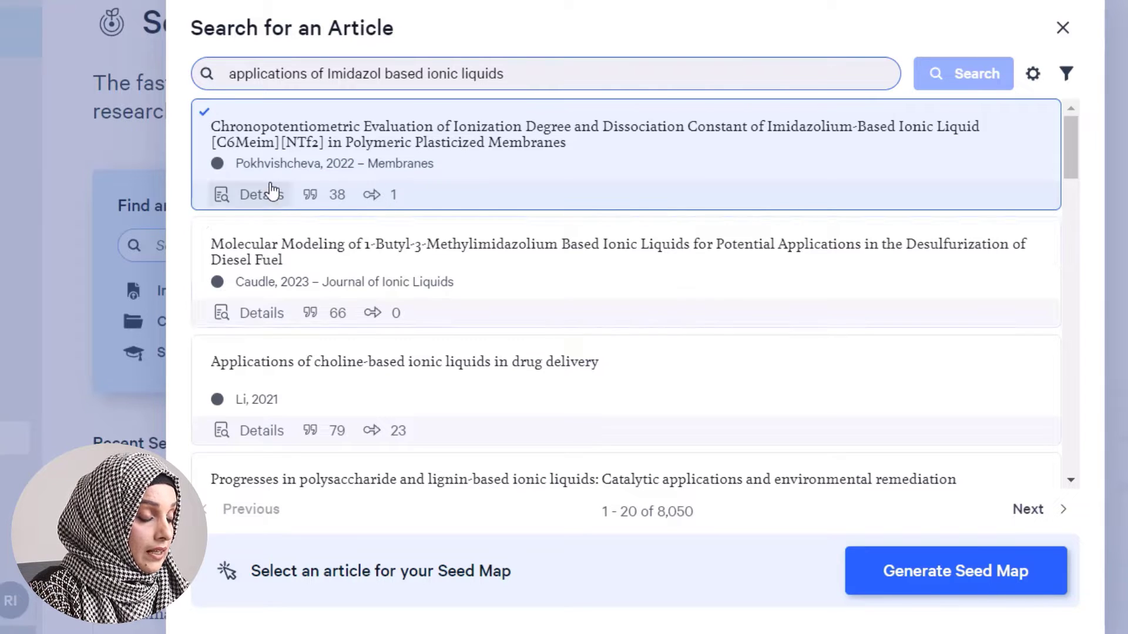
scroll(296, 370, "down", 3)
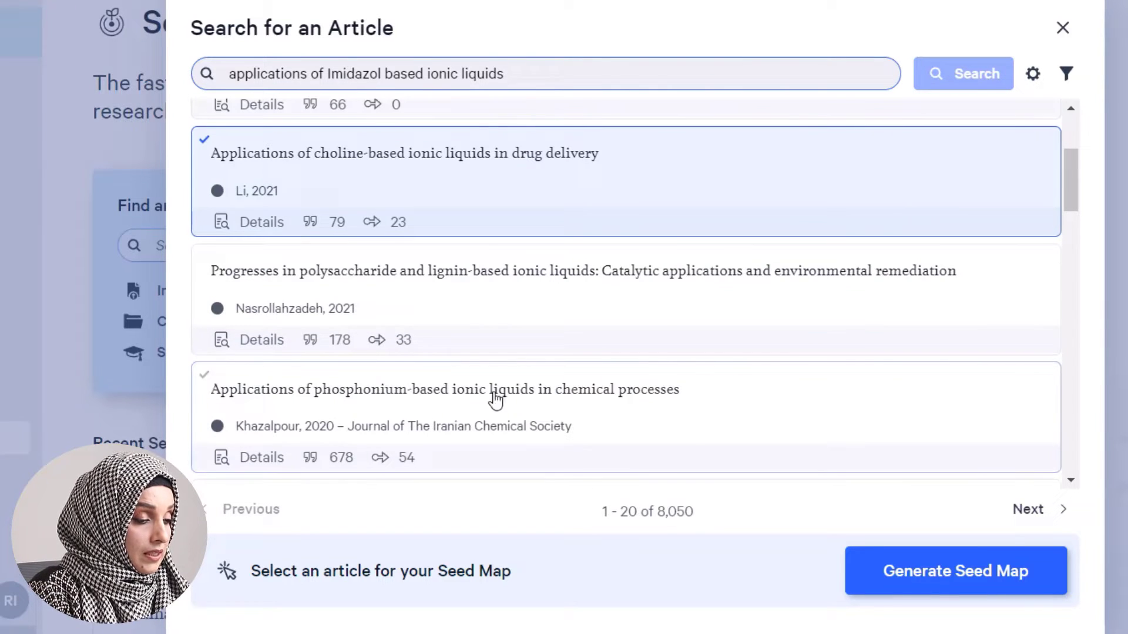
left_click(317, 408)
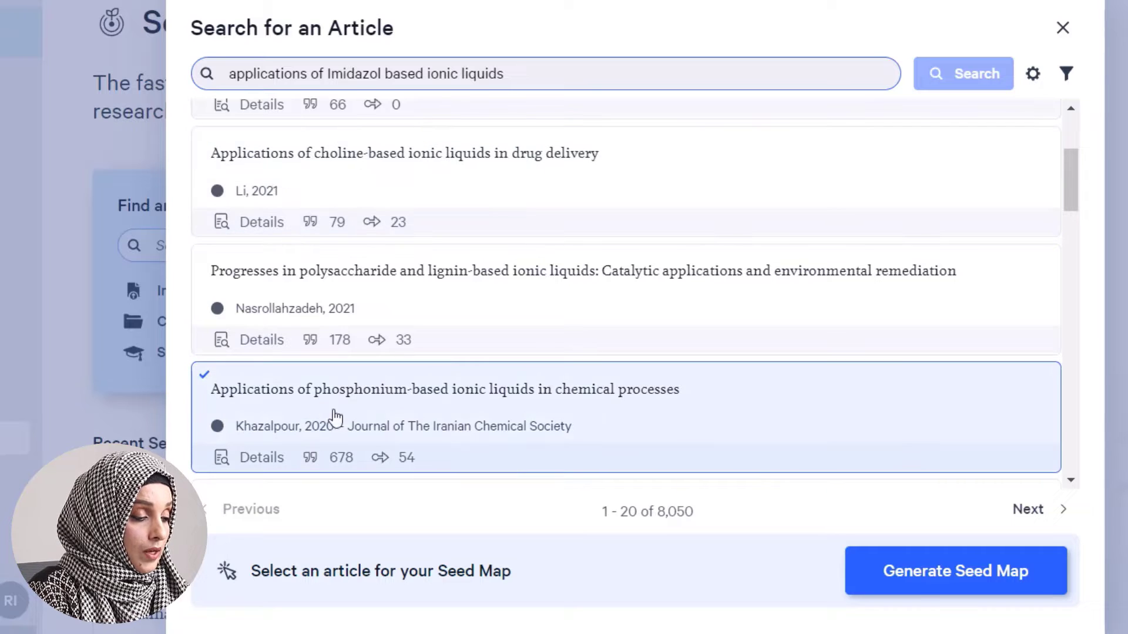
Generate the seed map from the selected phosphonium-based ionic liquids in chemical processes article
left_click(927, 592)
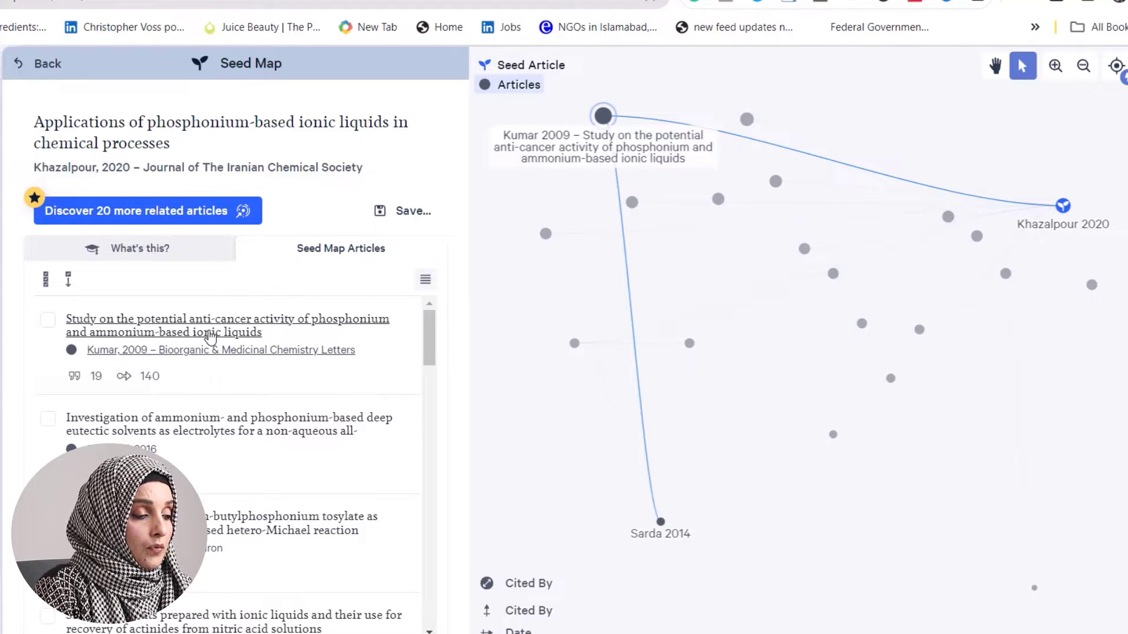
Open the Bahadori 2016 ammonium- and phosphonium-based article's IOPscience source page
left_click(215, 424)
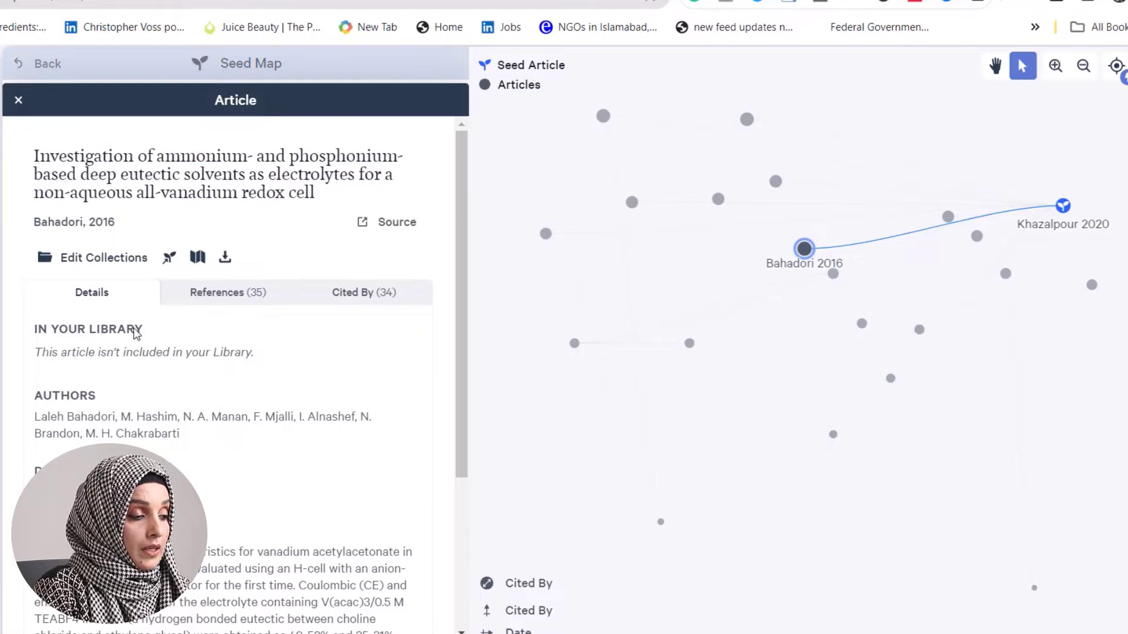
scroll(117, 277, "down", 5)
scroll(88, 235, "up", 5)
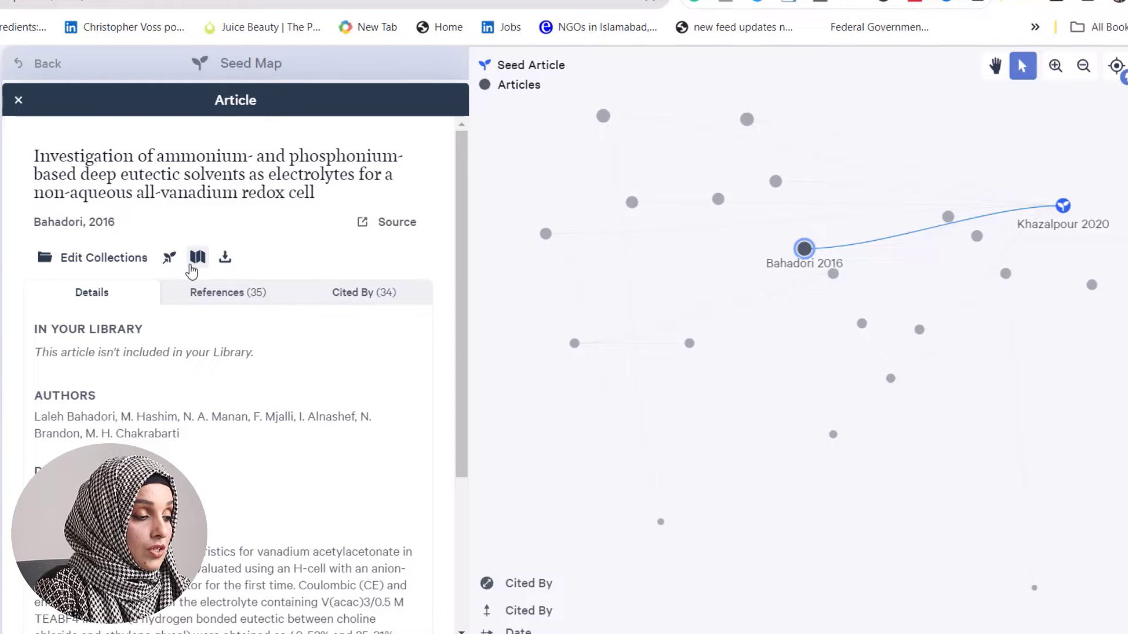
left_click(155, 192)
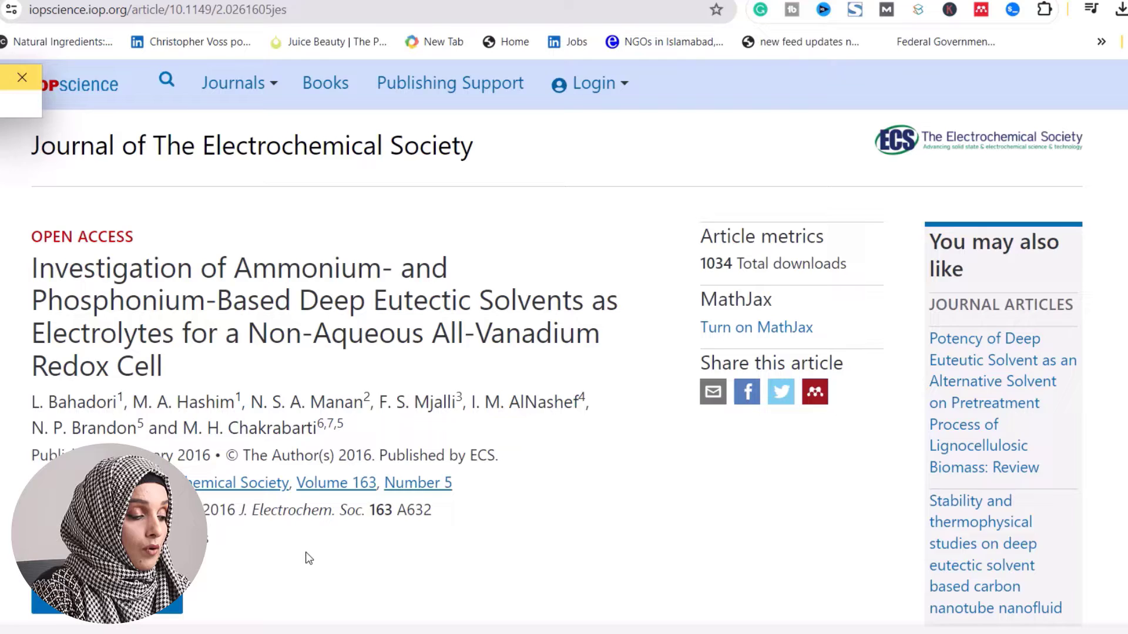
Scroll down through the IOPscience deep eutectic solvents article page
scroll(307, 559, "down", 2)
scroll(307, 558, "down", 1)
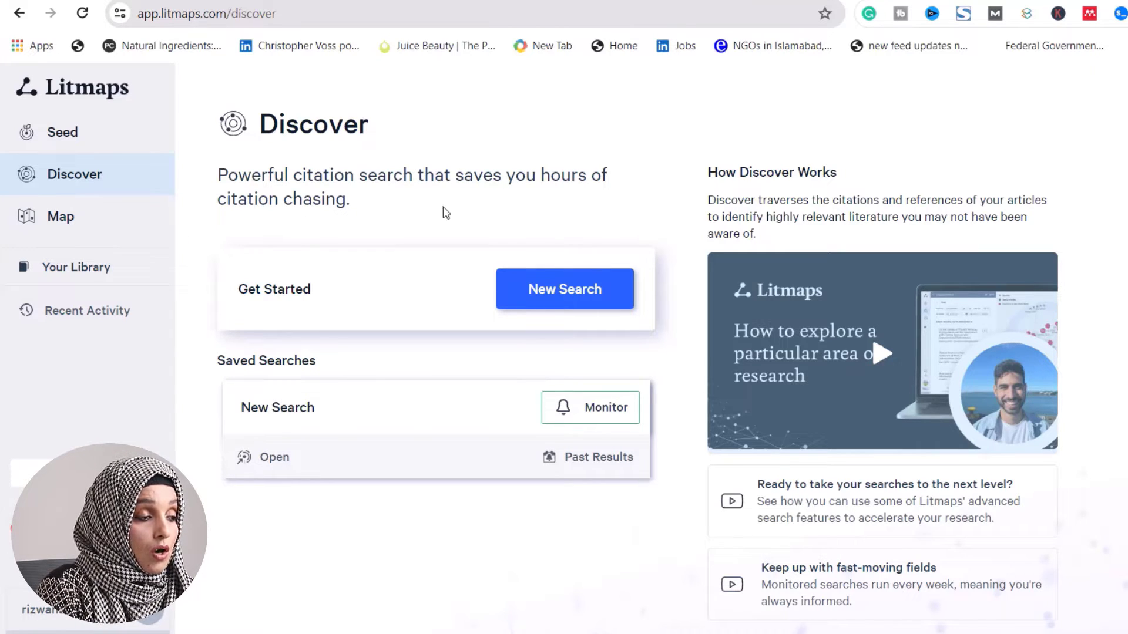
Run a new Discover search for imidazole ionic liquid applications, fixing the query typo
left_click(579, 299)
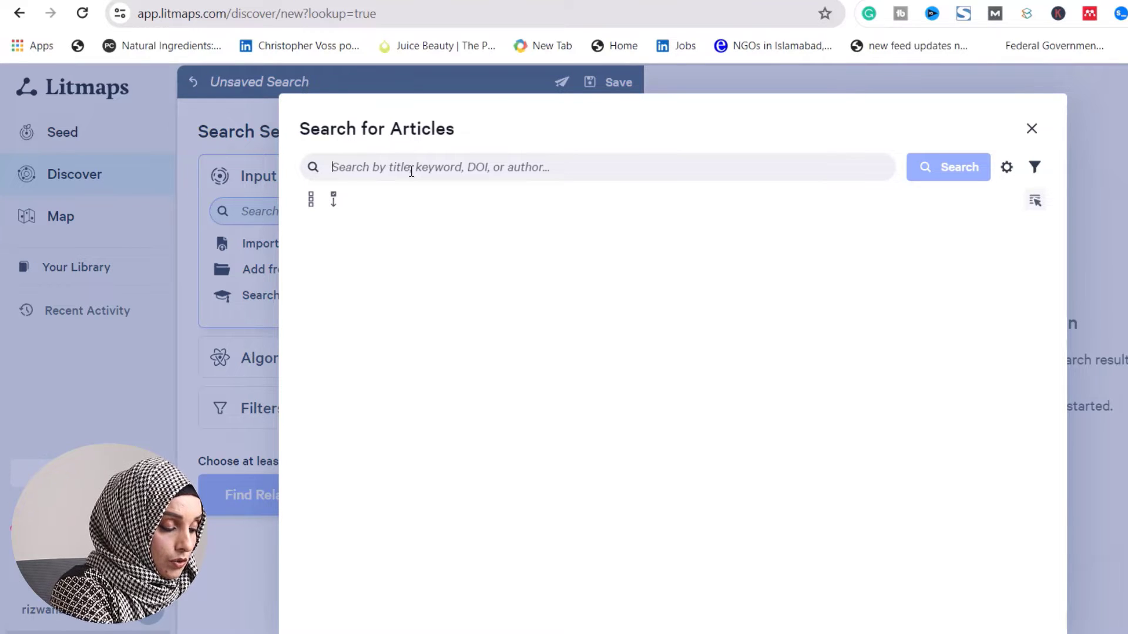
type("applicationas of imidazoel based ionic liquids")
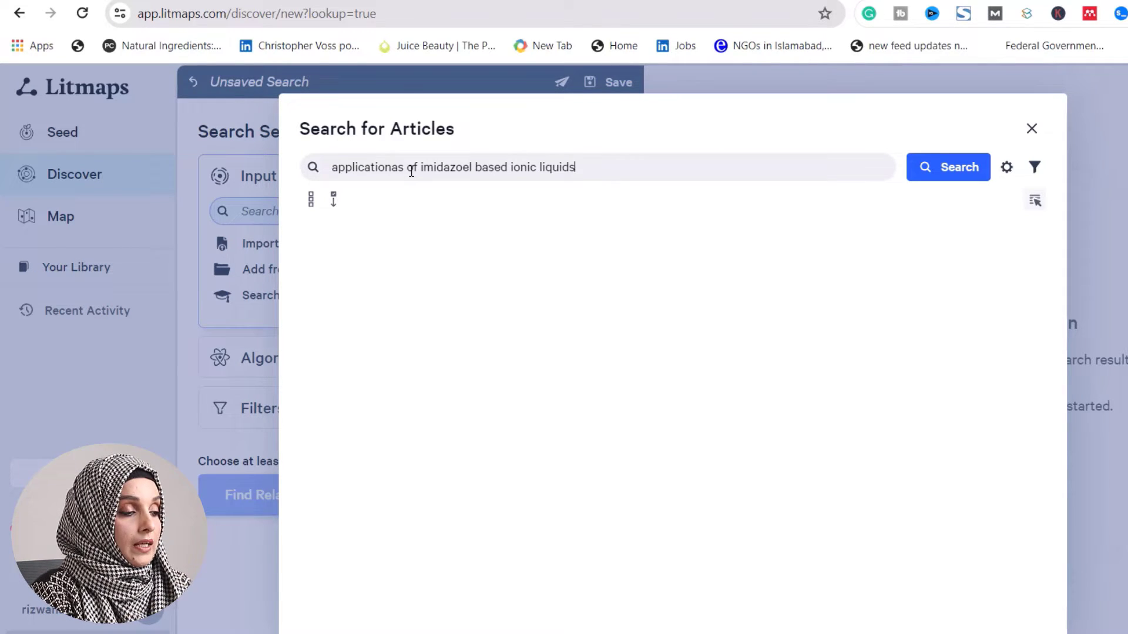
left_click(400, 169)
key("BackSpace")
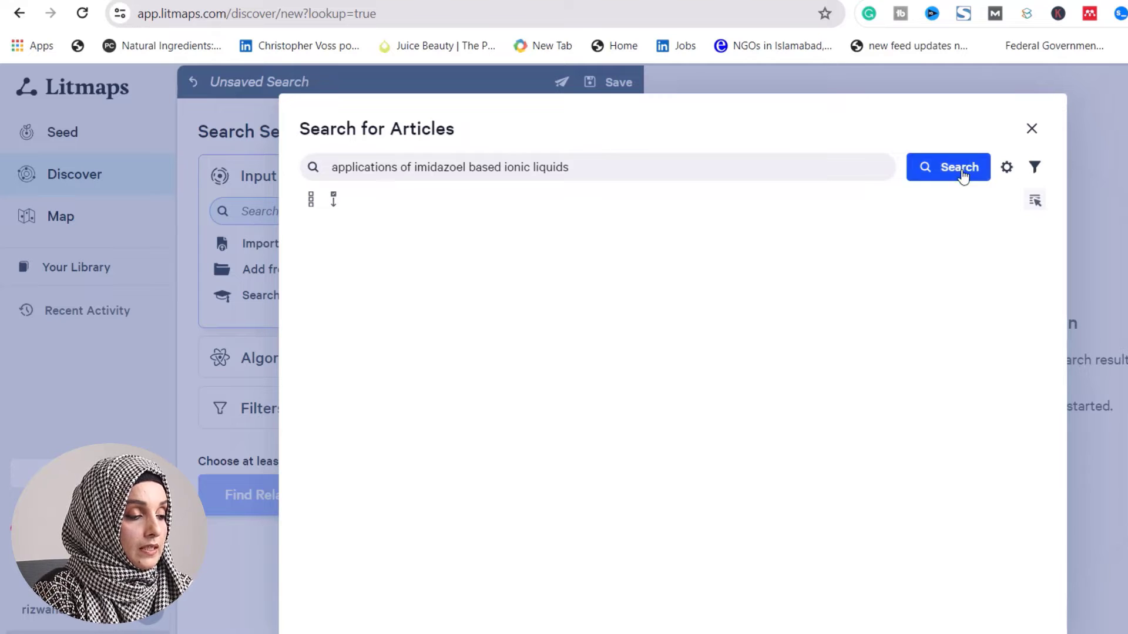
left_click(957, 171)
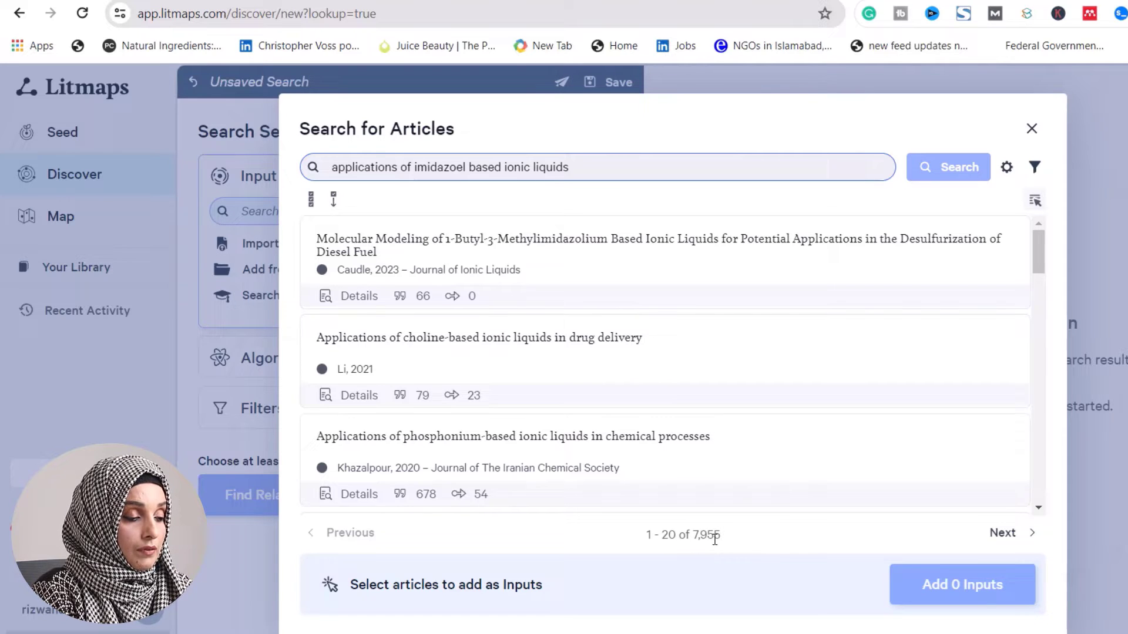
Add 11 results, from Molecular Modeling to Volumetric Properties, as map inputs
left_click(414, 254)
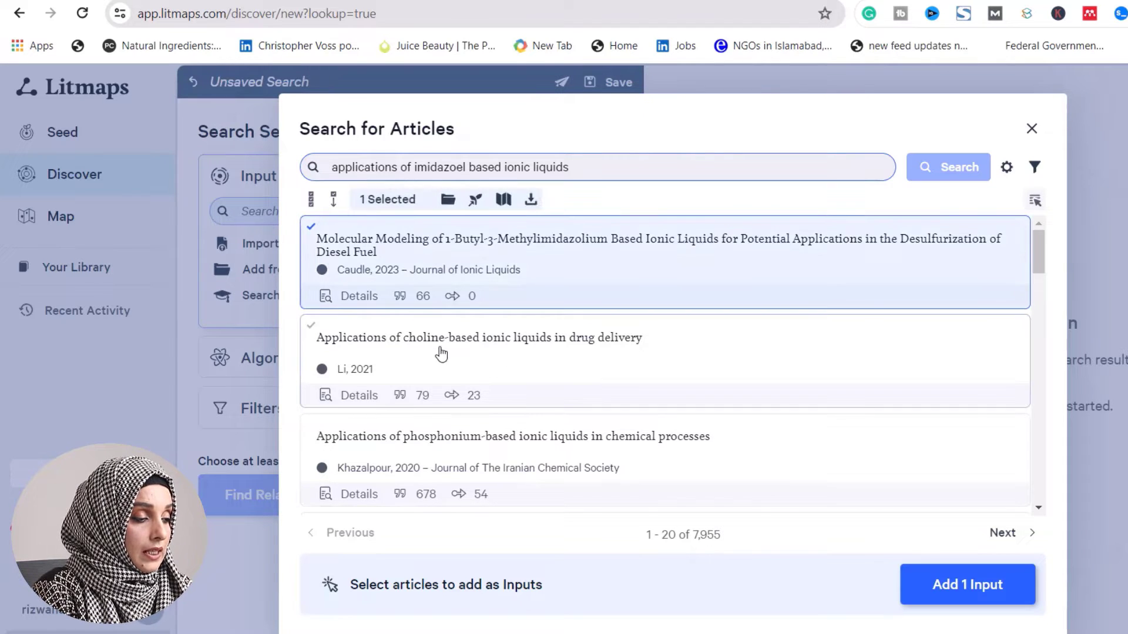
left_click(442, 352)
left_click(441, 433)
scroll(441, 432, "down", 3)
left_click(462, 423)
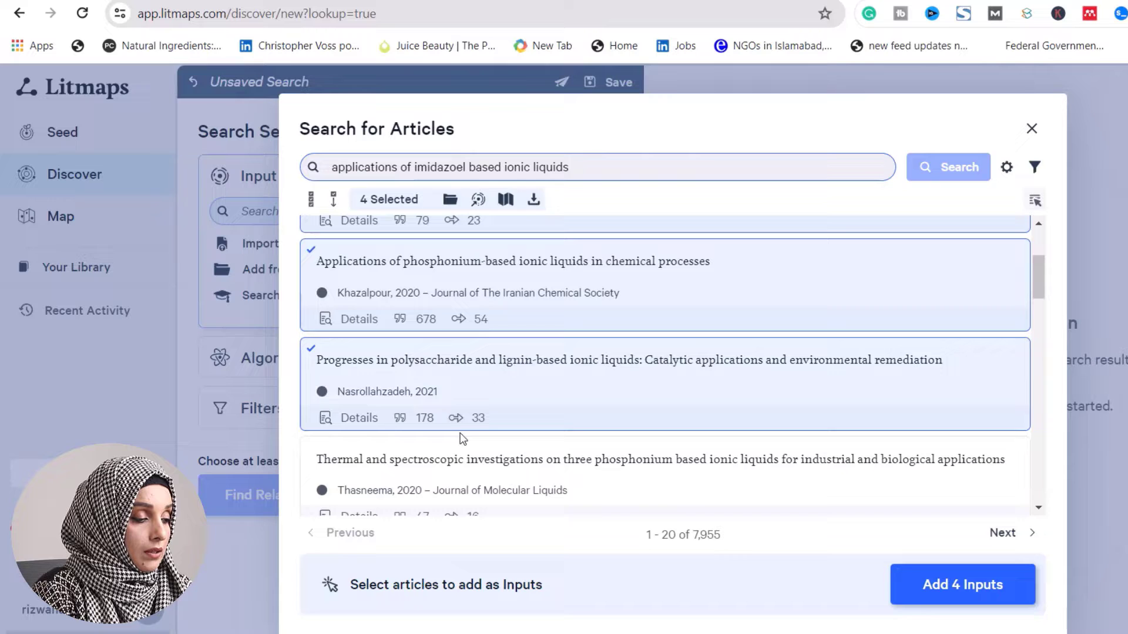
left_click(463, 442)
scroll(461, 464, "down", 2)
left_click(467, 458)
scroll(491, 411, "down", 3)
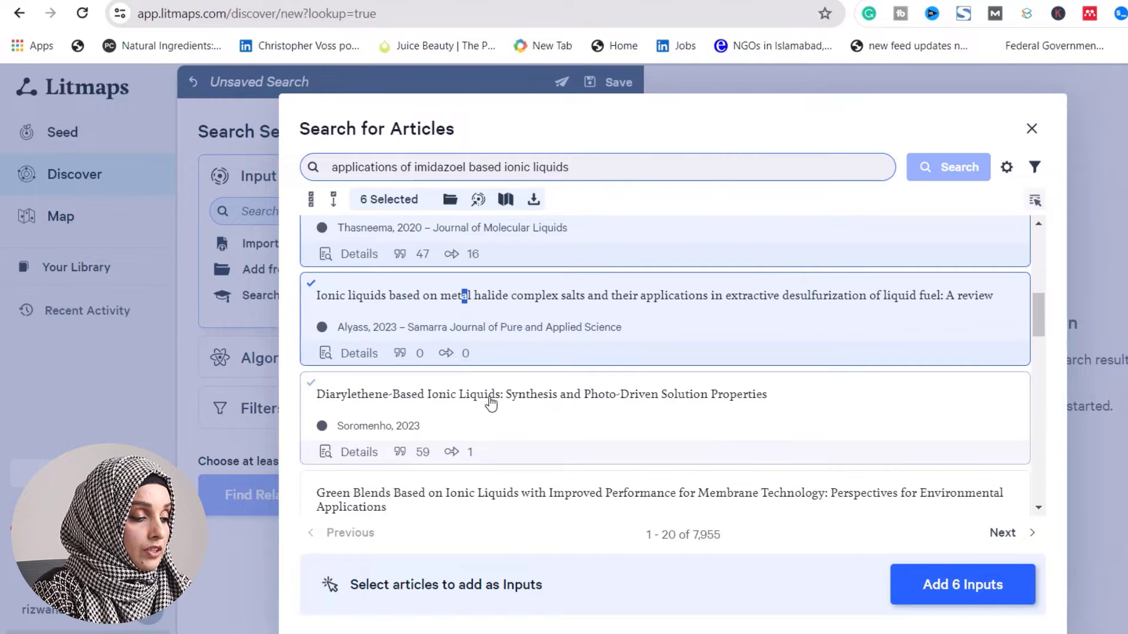
left_click(490, 404)
left_click(504, 496)
scroll(504, 470, "down", 4)
left_click(504, 458)
scroll(511, 478, "down", 3)
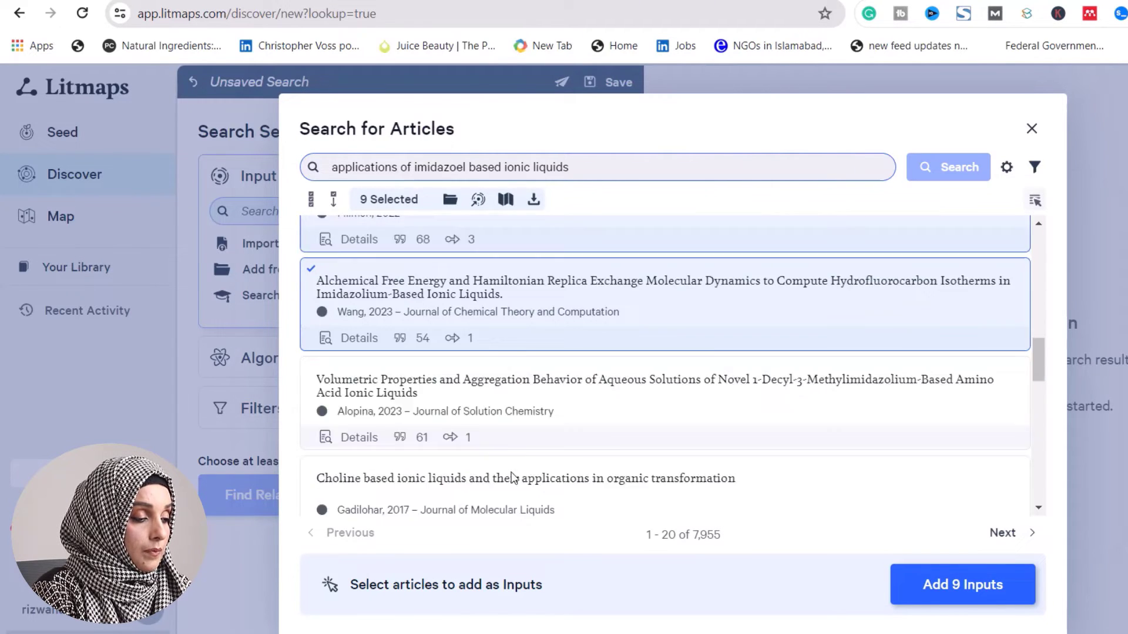
scroll(511, 478, "down", 1)
left_click(516, 360)
left_click_drag(514, 471, 514, 440)
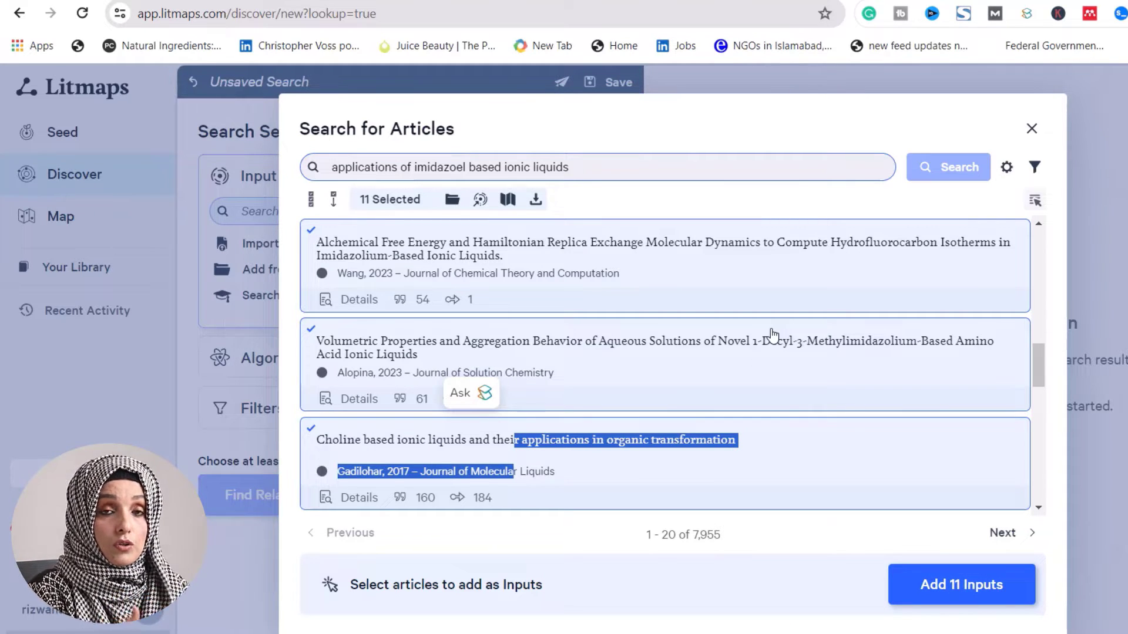
left_click(934, 586)
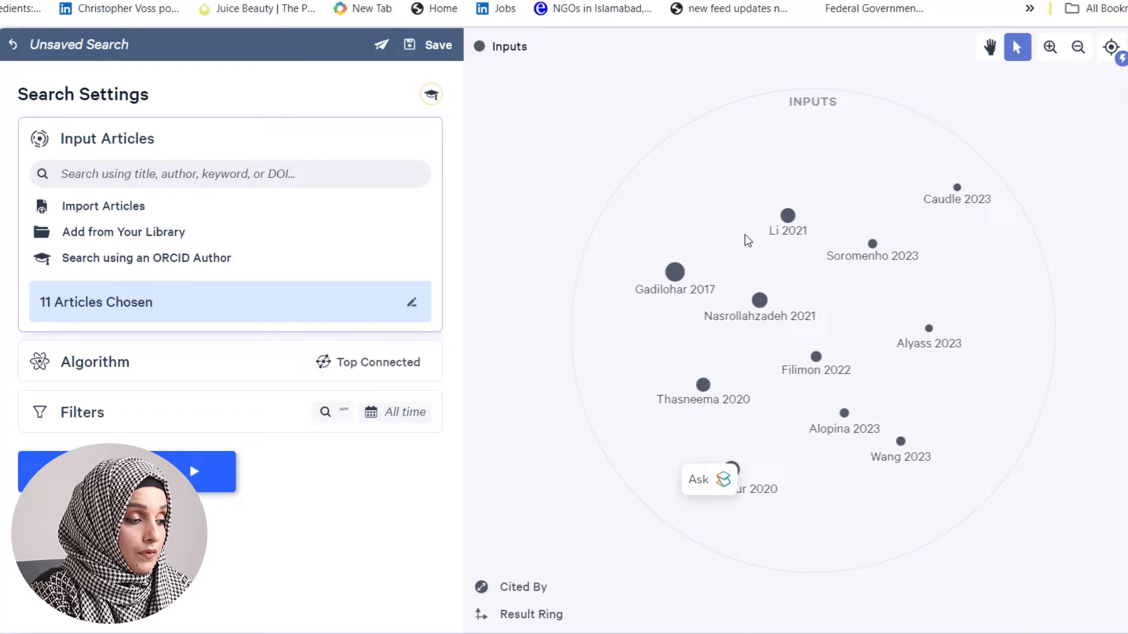
Try Content Similarity, Common Authors and Result Ring layouts, then select Co-authorship Search
left_click(118, 371)
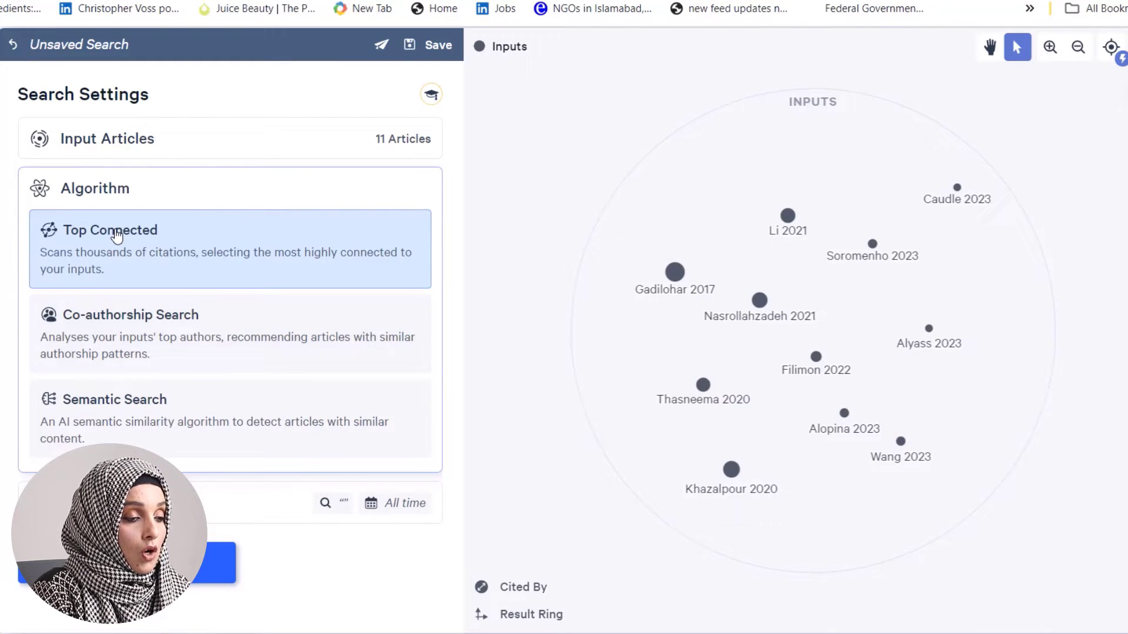
left_click(531, 614)
left_click(727, 501)
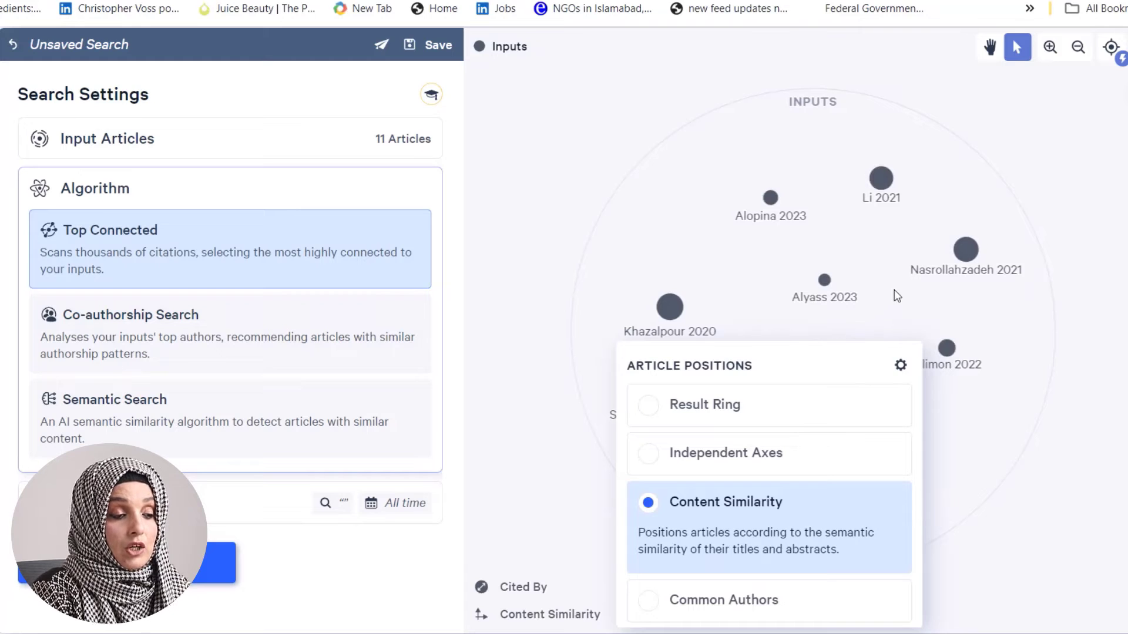
left_click(732, 608)
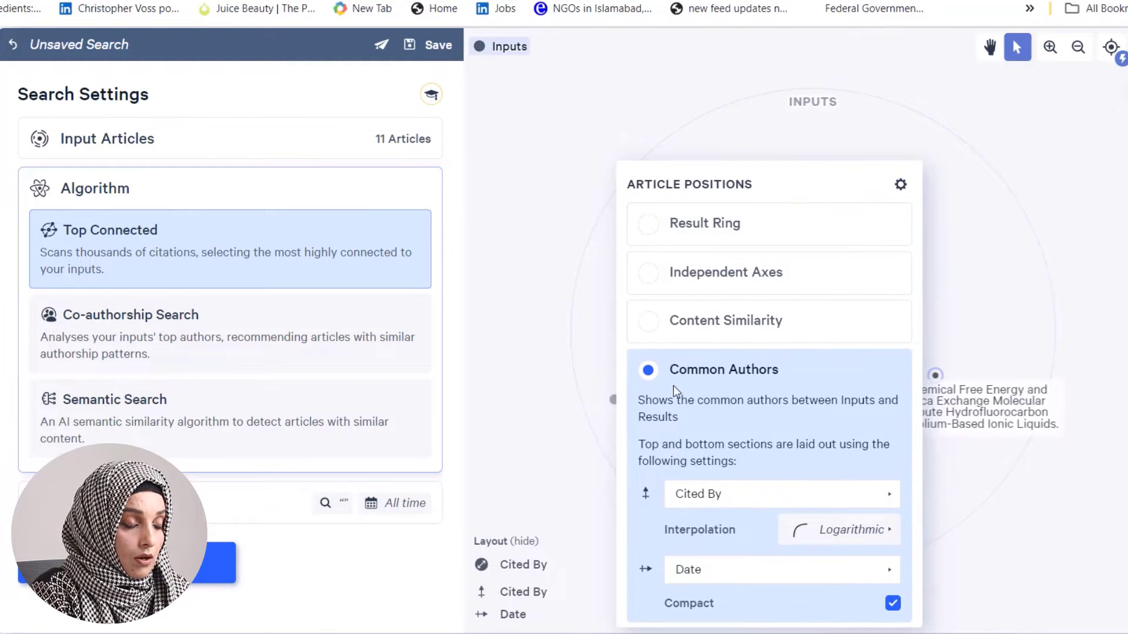
left_click(660, 226)
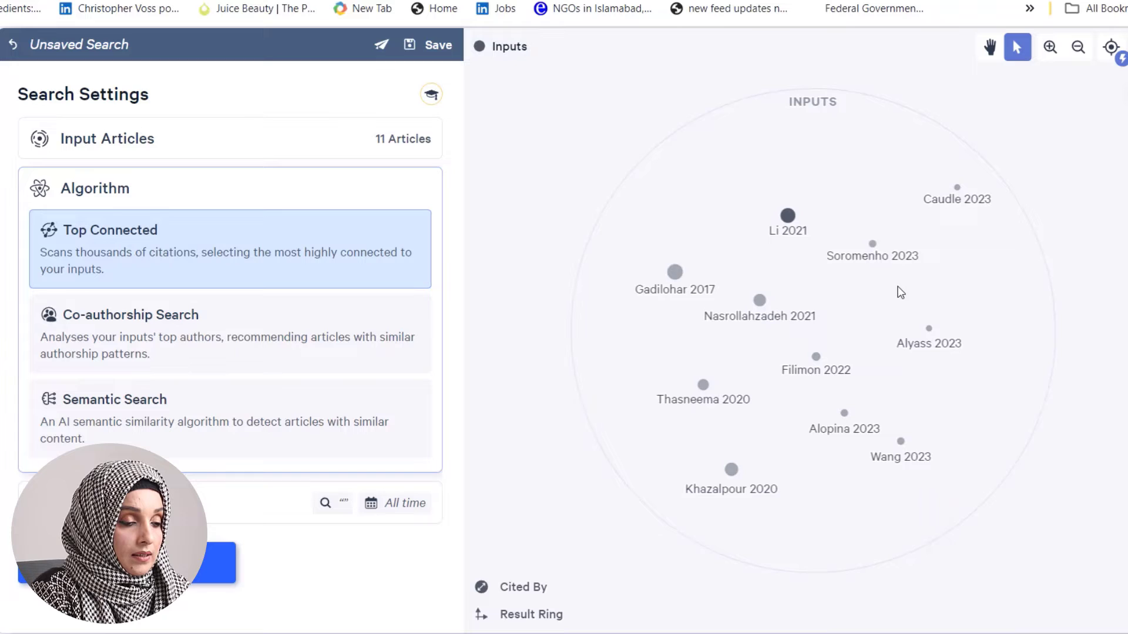
left_click(103, 322)
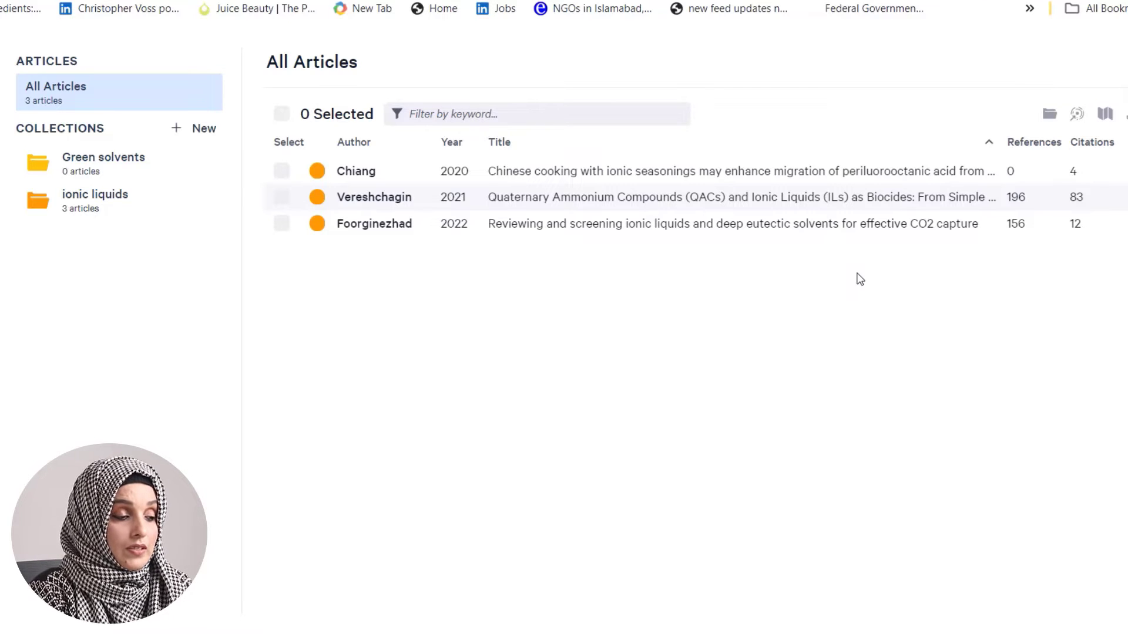
Search imidazole ionic liquid applications and add the Diarylethene-Based Ionic Liquids article to the ionic liquids collection
left_click(121, 208)
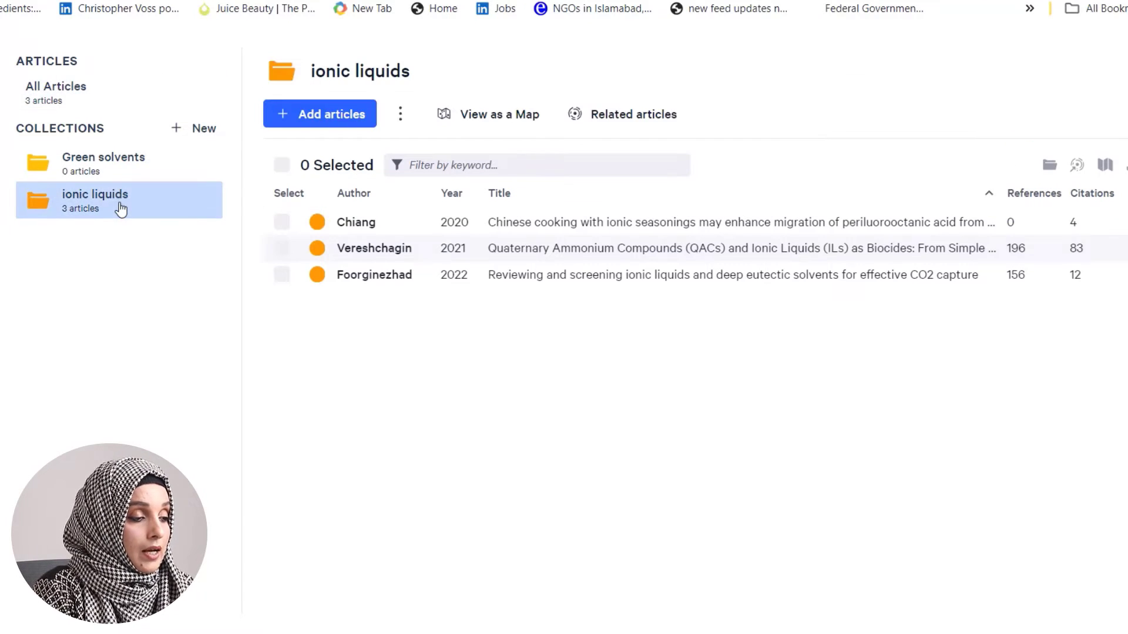
left_click(345, 115)
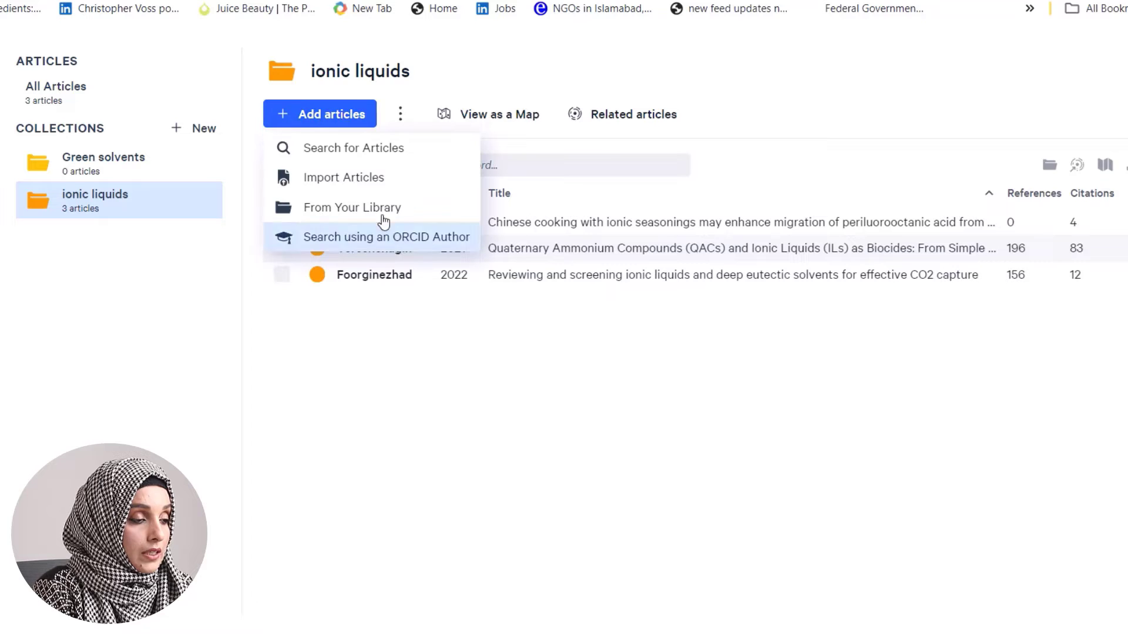
left_click(350, 152)
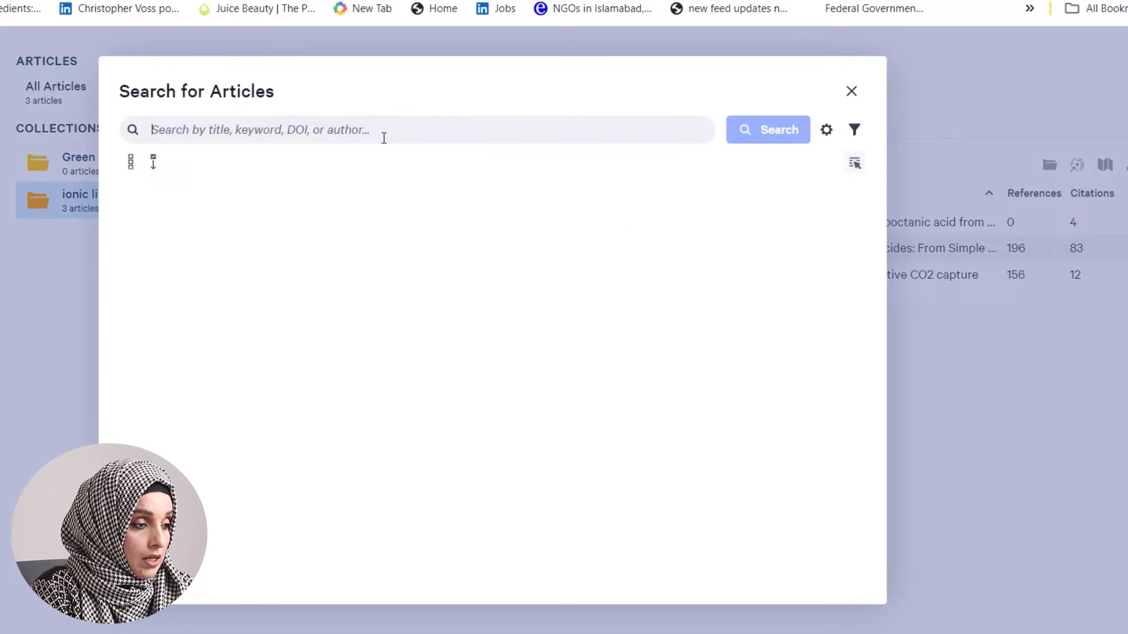
type("applications of imidazole based ionic liquids")
left_click(768, 136)
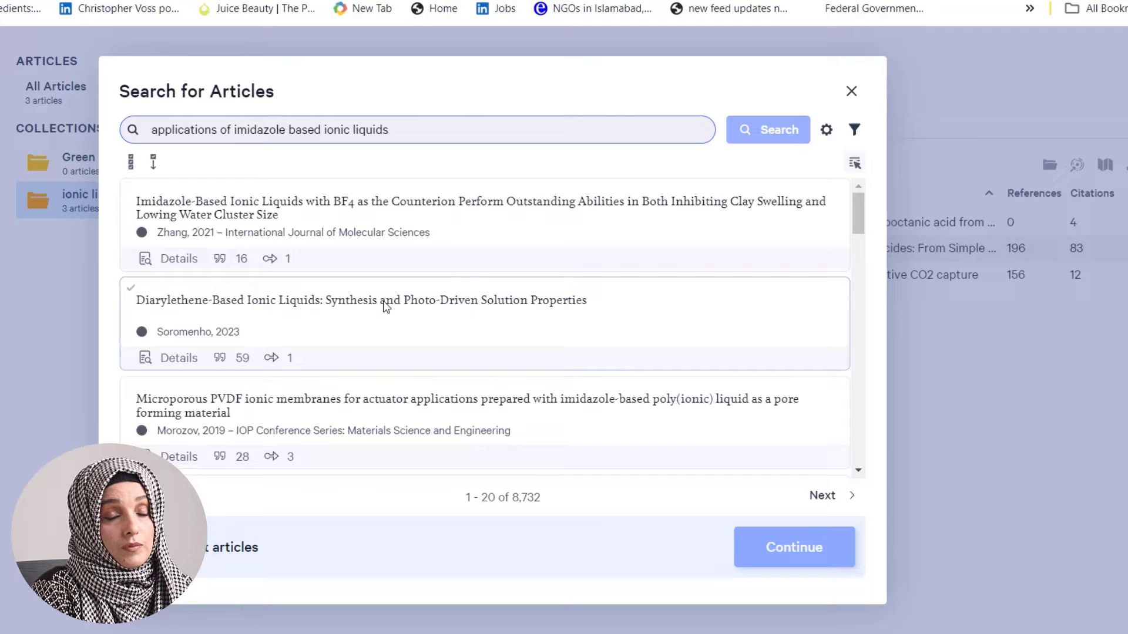
left_click(385, 307)
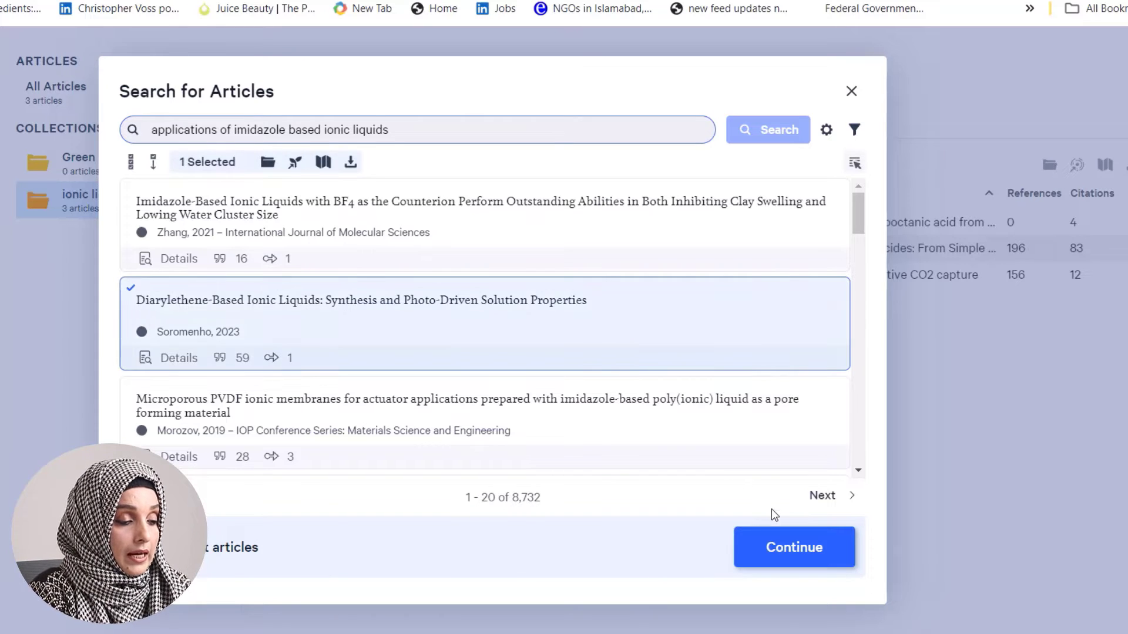
left_click(788, 547)
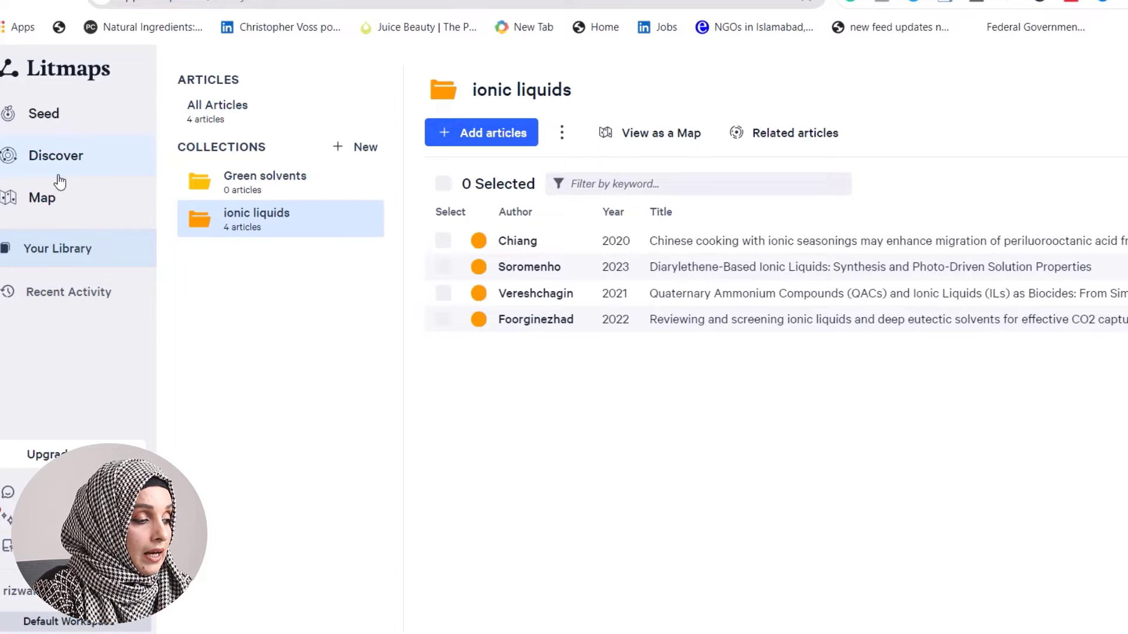
Open the ionic liquids collection map from the Maps page, then scroll the Explainpaper search results
left_click(55, 199)
left_click(344, 535)
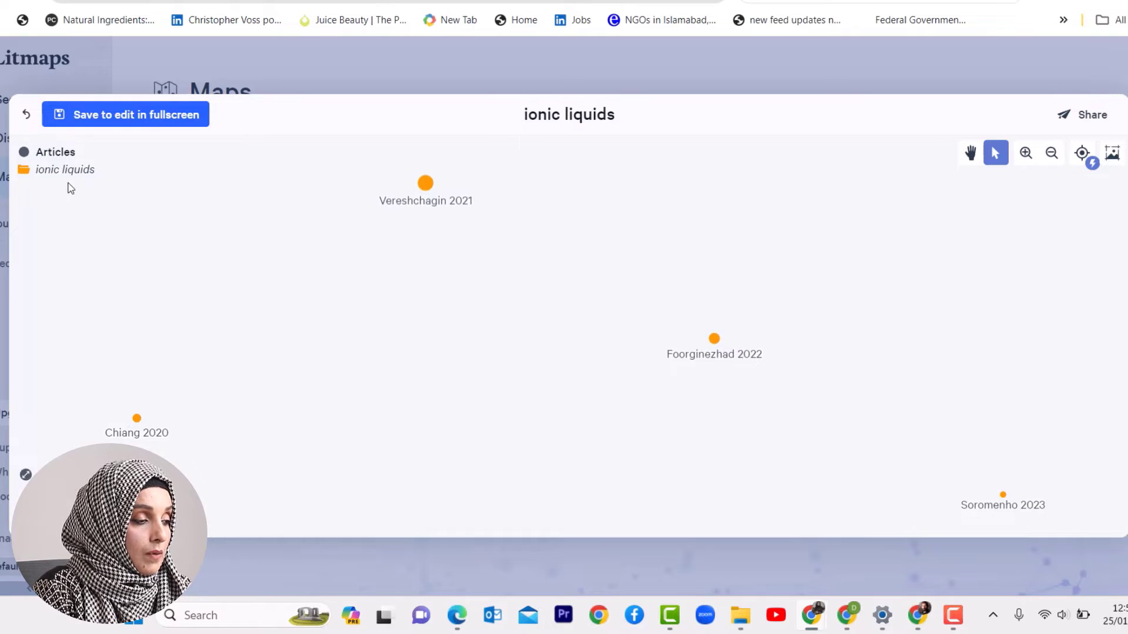
mouse_move(433, 187)
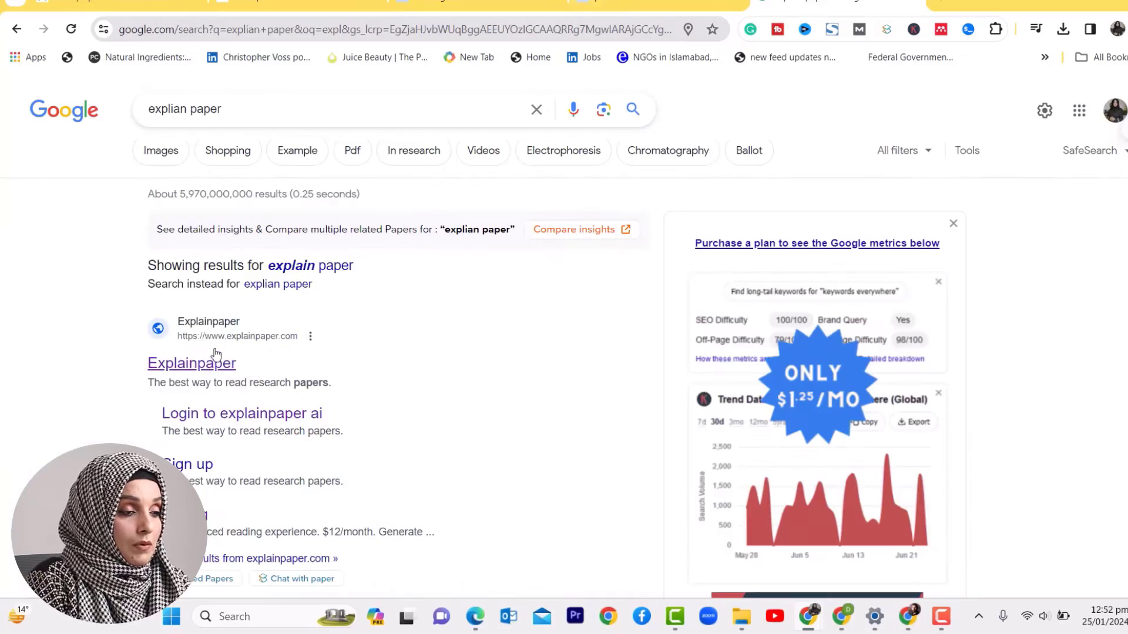
scroll(209, 373, "down", 3)
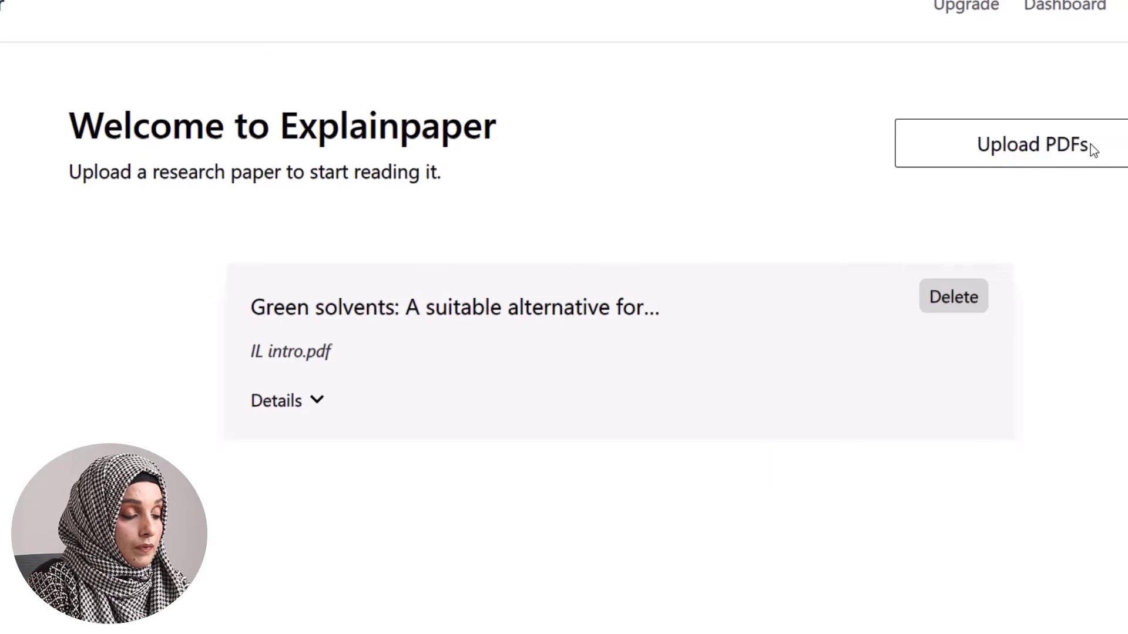
Upload Bahadori_2016_J._Electrochem._Soc._163_A632.pdf to Explainpaper and begin reading it
left_click(1090, 145)
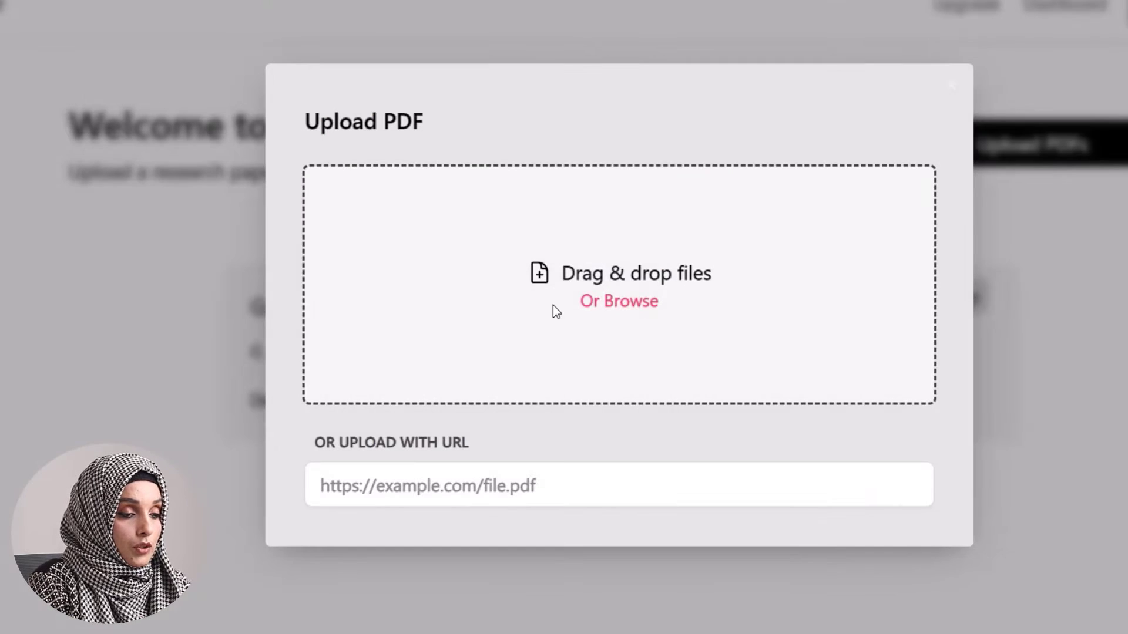
left_click(597, 305)
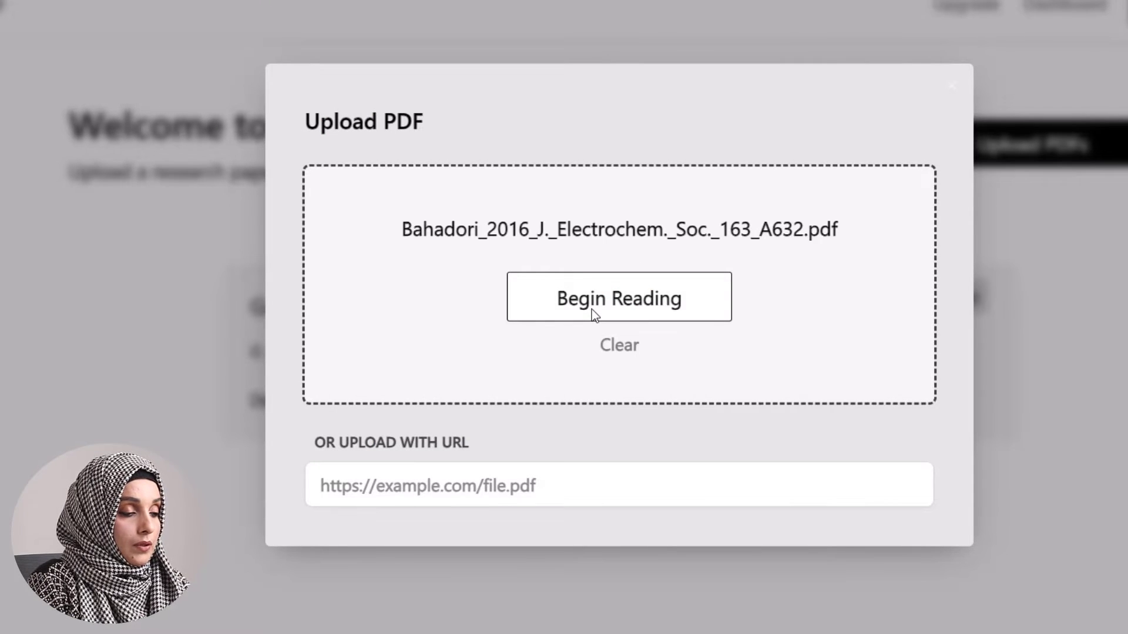
left_click(592, 310)
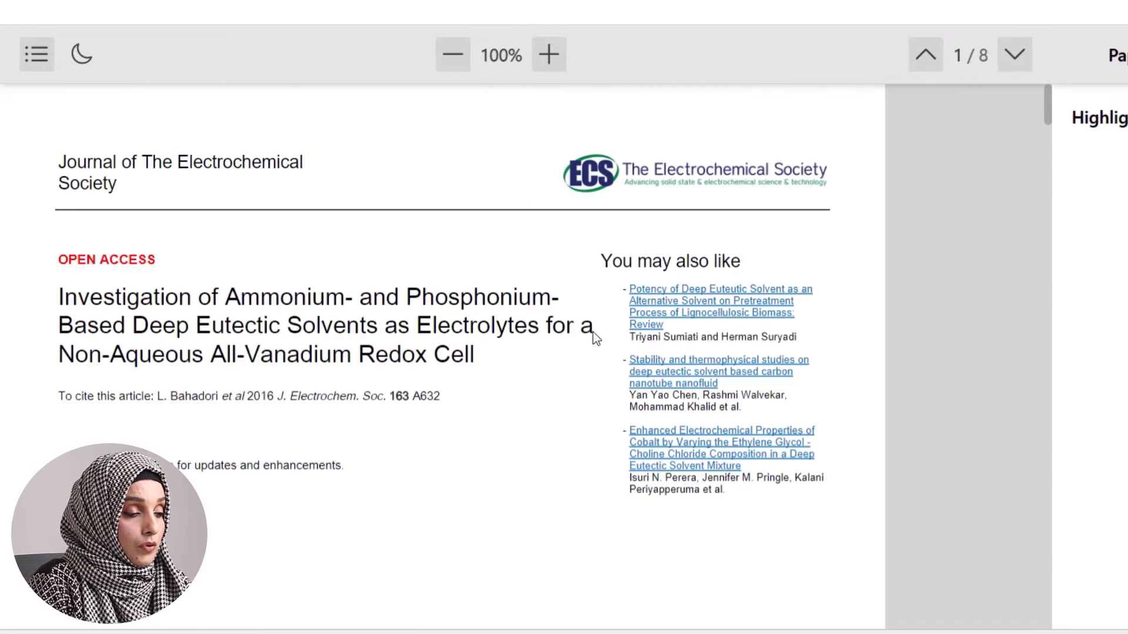
scroll(594, 332, "down", 15)
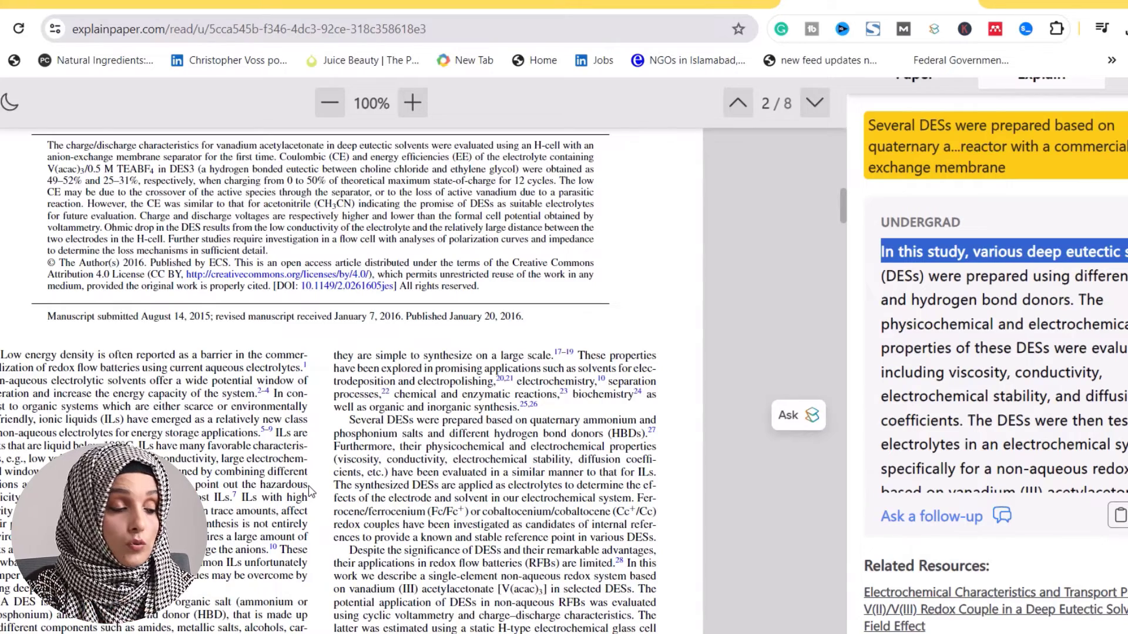
Explain the 'Several DESs were prepared…' paragraph at Undergrad level and review the result
scroll(282, 437, "down", 3)
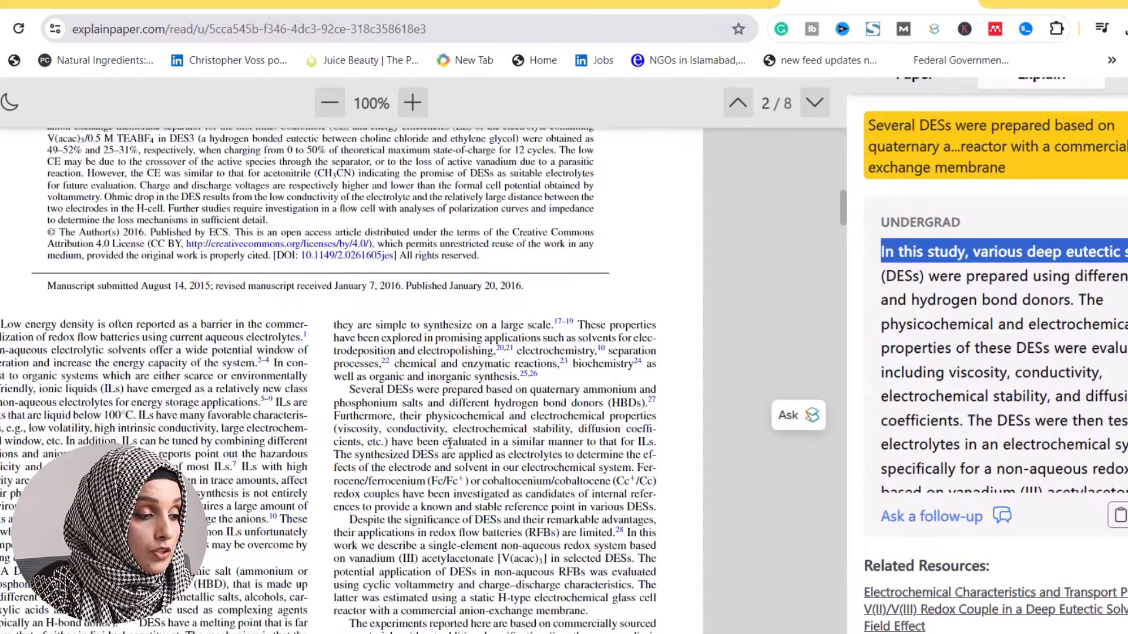
left_click_drag(355, 249, 591, 480)
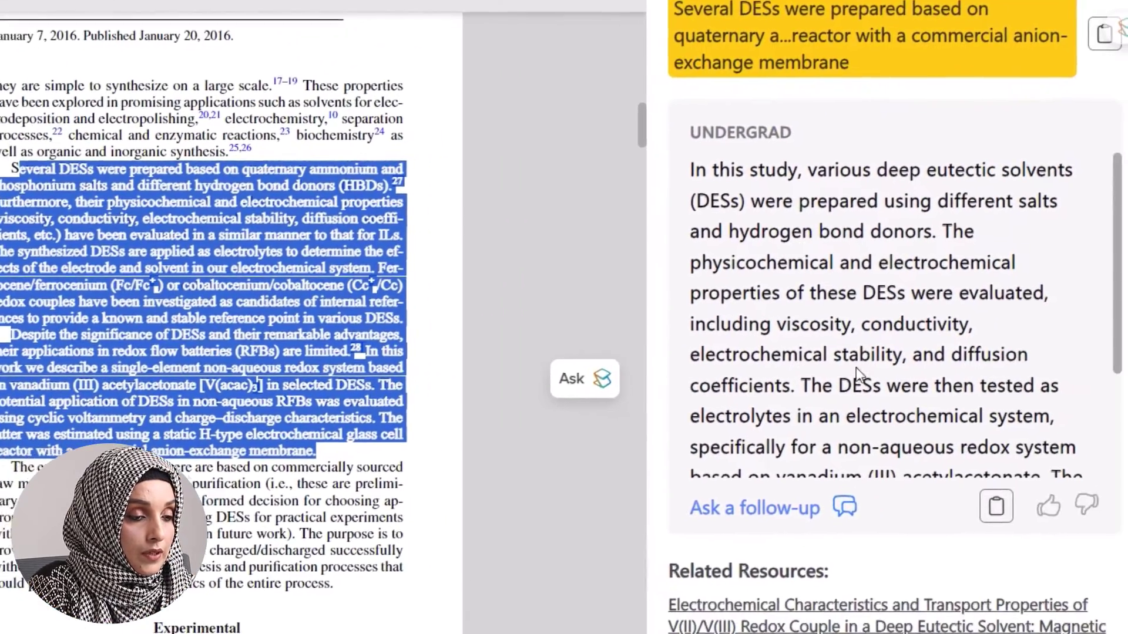
left_click(820, 410)
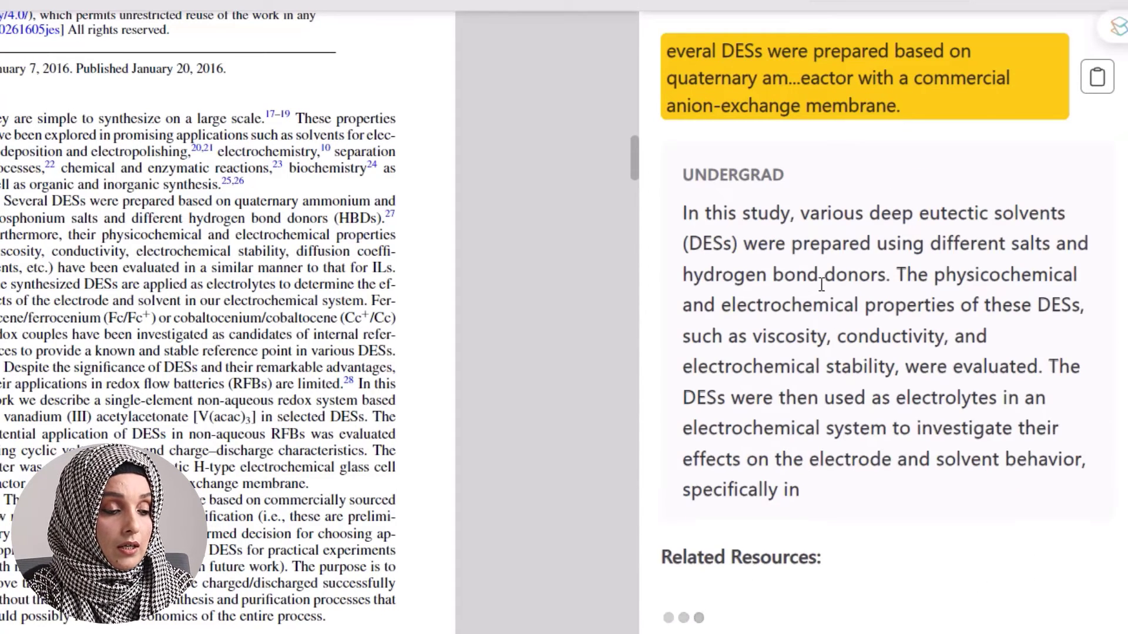
scroll(850, 351, "down", 5)
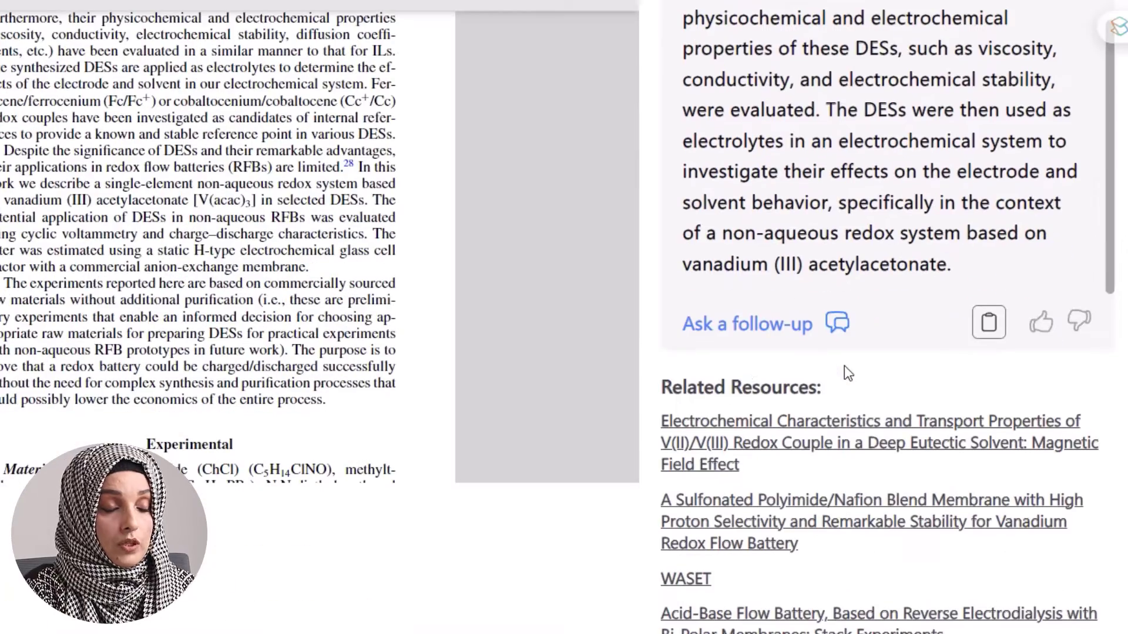
scroll(271, 300, "up", 5)
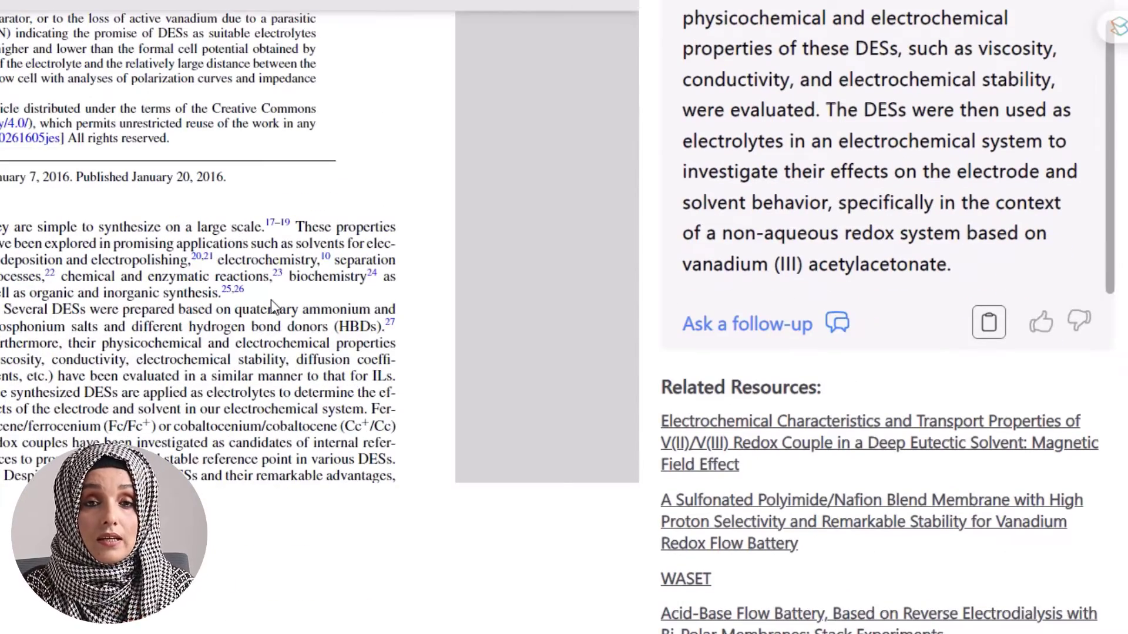
scroll(270, 300, "up", 5)
scroll(1058, 259, "up", 6)
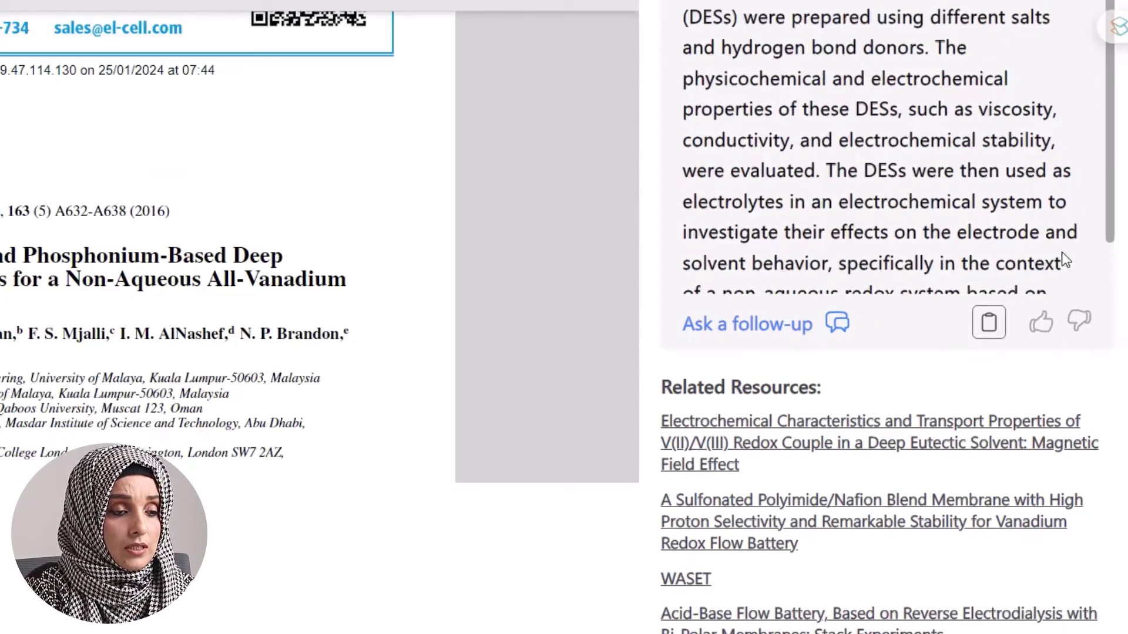
Switch the right panel to Chat to see suggested questions like 'What are some similar papers?'
left_click(1028, 74)
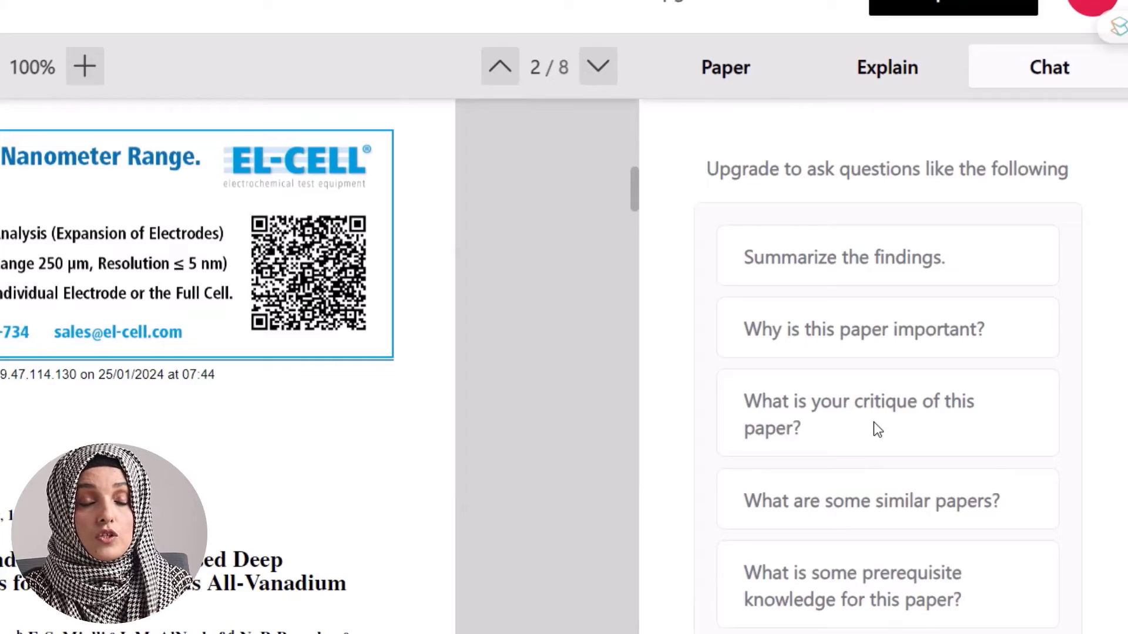